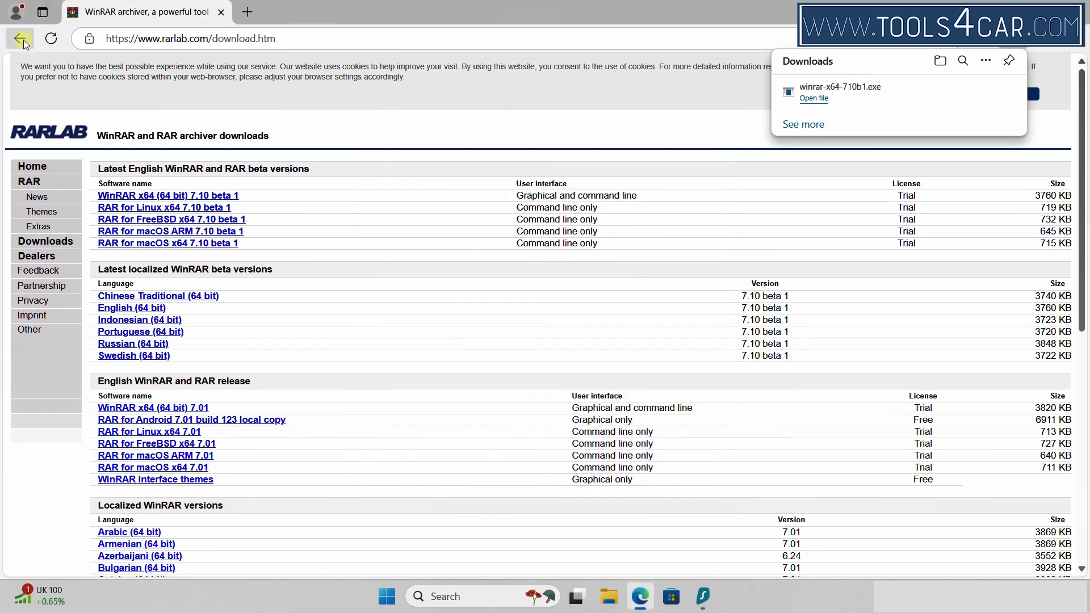
Rerun the earlier 'google' search from Edge's recent searches
{"action": "left_click", "coordinate": [129, 38]}
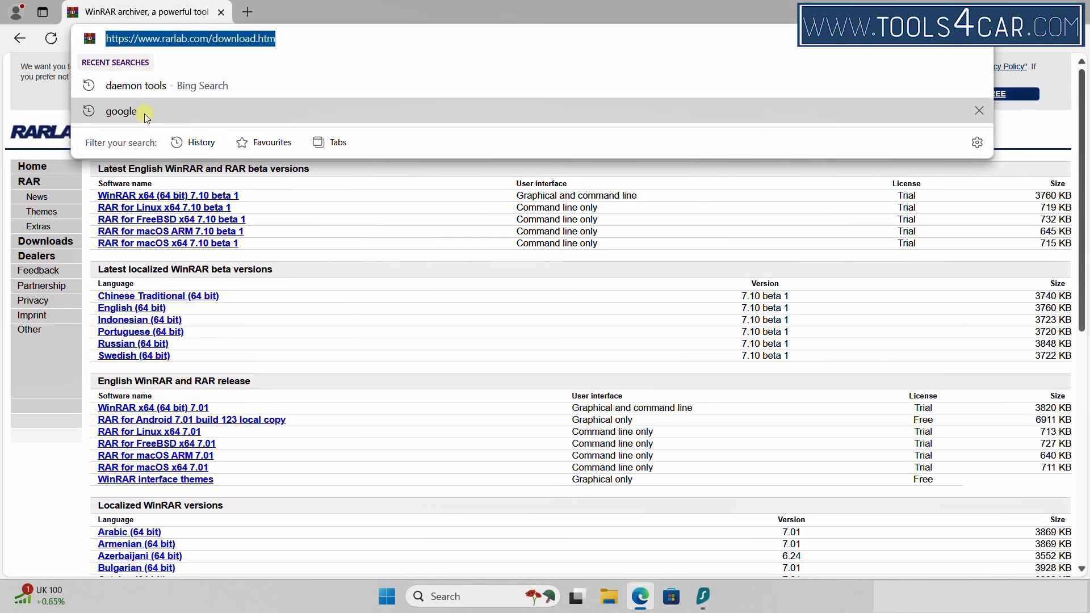
{"action": "left_click", "coordinate": [145, 113]}
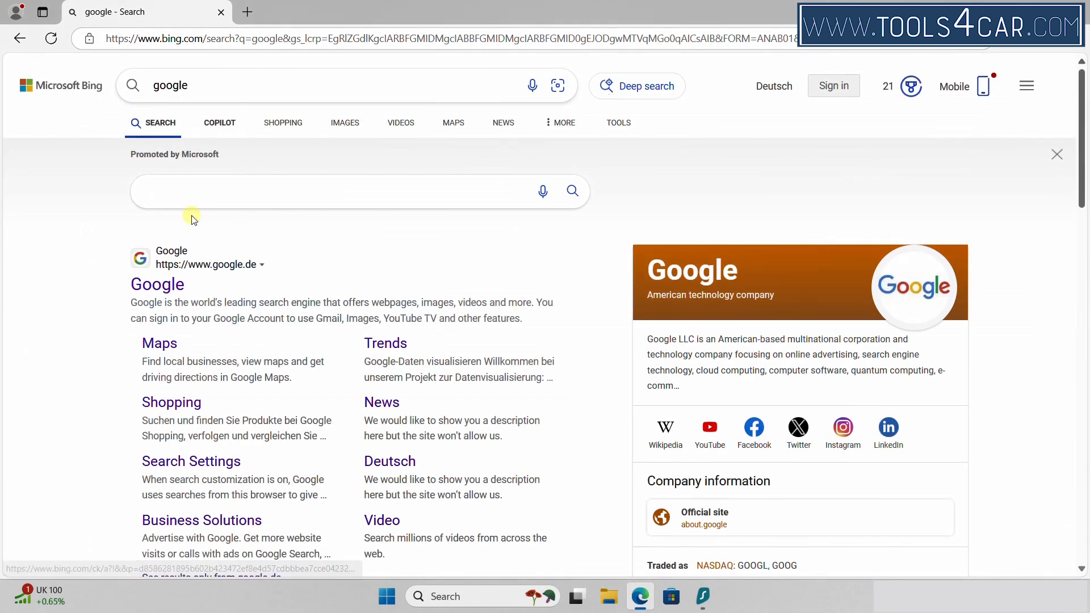
Open Google, close the Bing tab, search 'daemon tools' and open the official site
{"action": "left_click", "coordinate": [159, 285]}
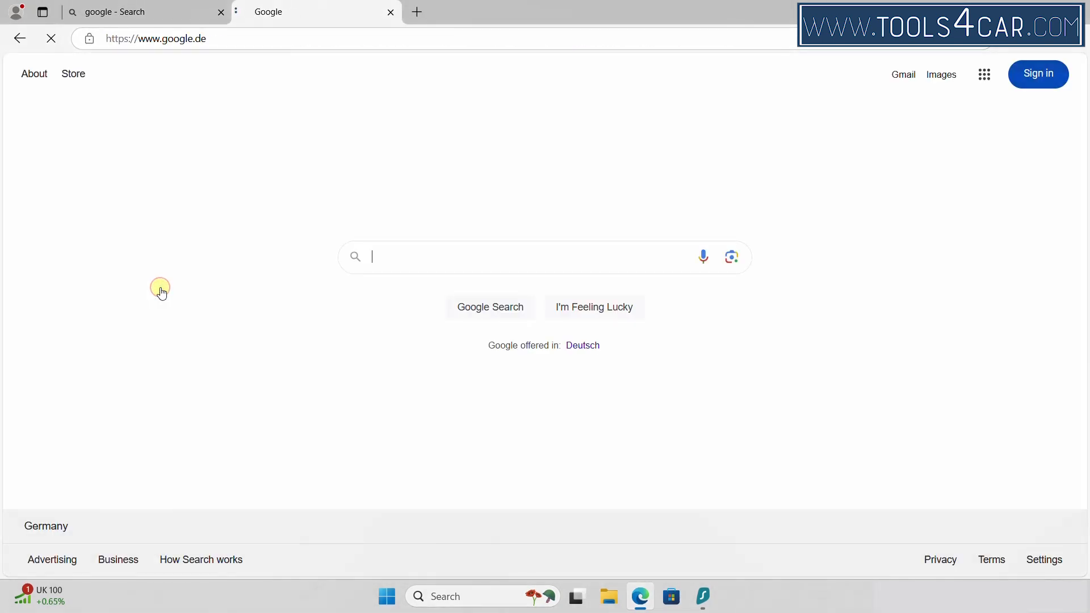
{"action": "left_click", "coordinate": [227, 12]}
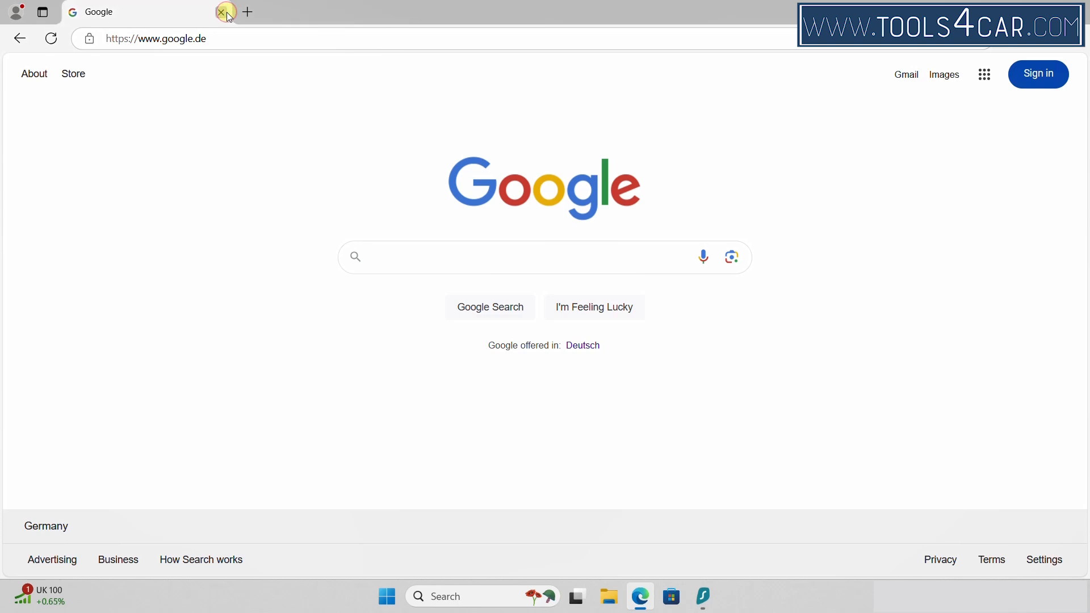
{"action": "type", "text": "daem"}
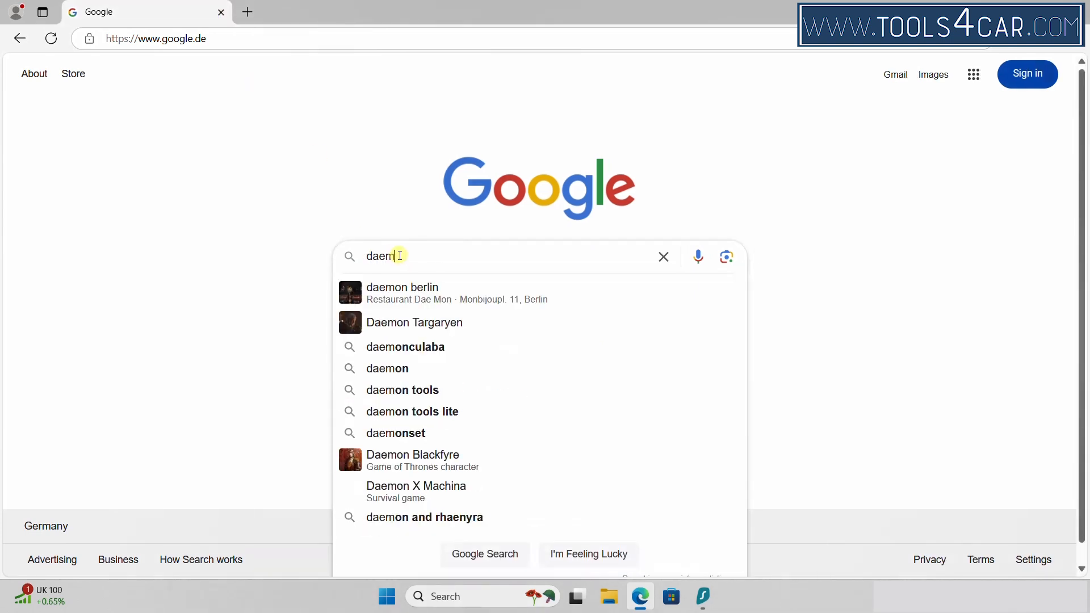
{"action": "type", "text": "on tools"}
{"action": "key", "text": "Return"}
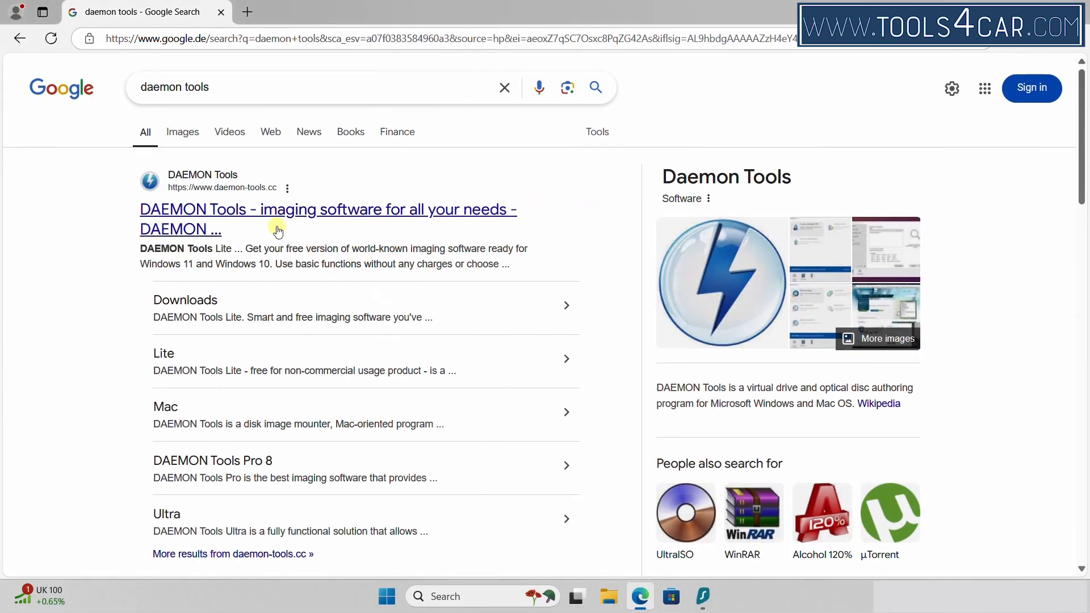
{"action": "left_click", "coordinate": [277, 226]}
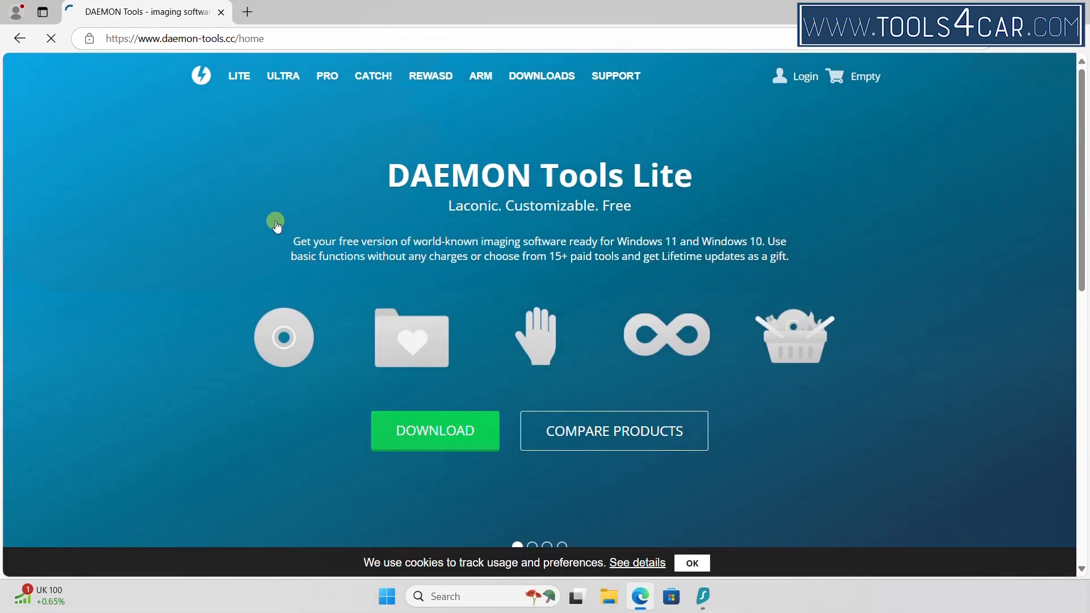
Download DTLite1210-2213.exe and open it to launch the DAEMON Tools Lite installer
{"action": "left_click", "coordinate": [429, 426]}
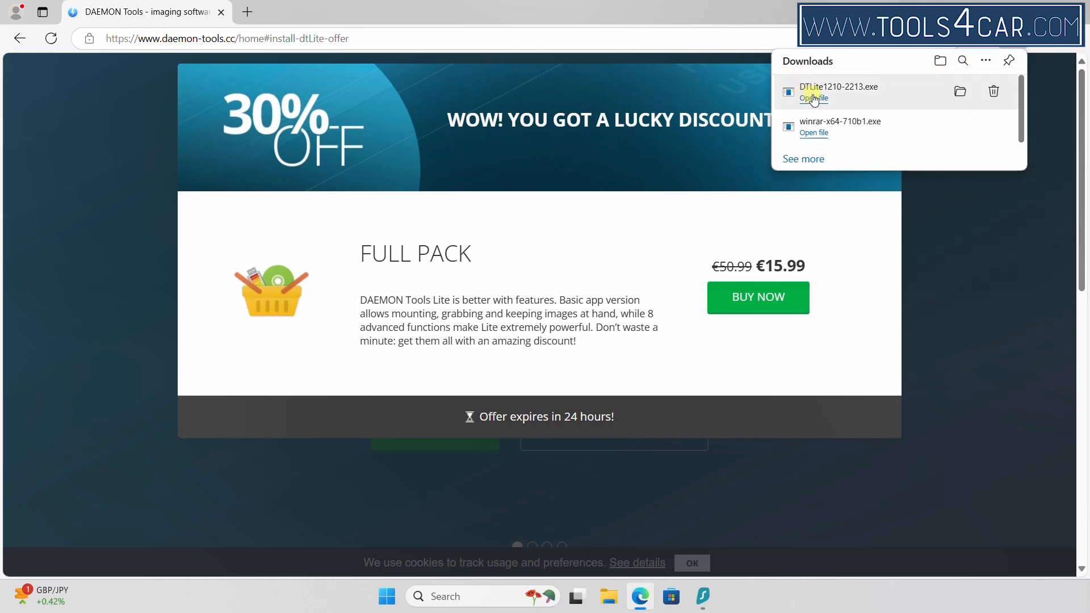
{"action": "left_click", "coordinate": [813, 97]}
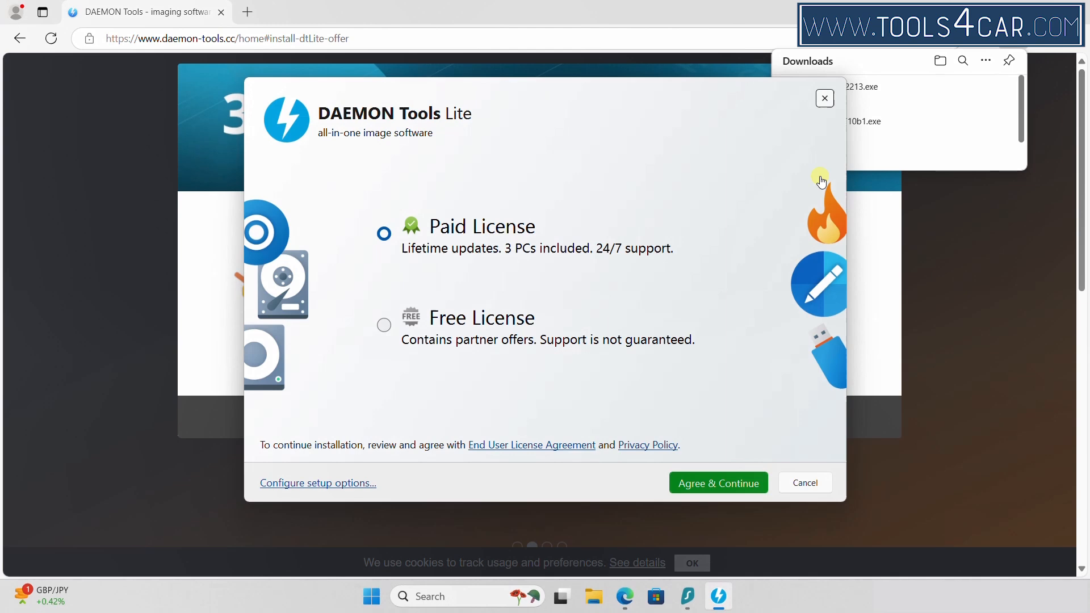
Install DAEMON Tools Lite with the Free License, declining BrightVPN, and close the installer
{"action": "left_click", "coordinate": [385, 325]}
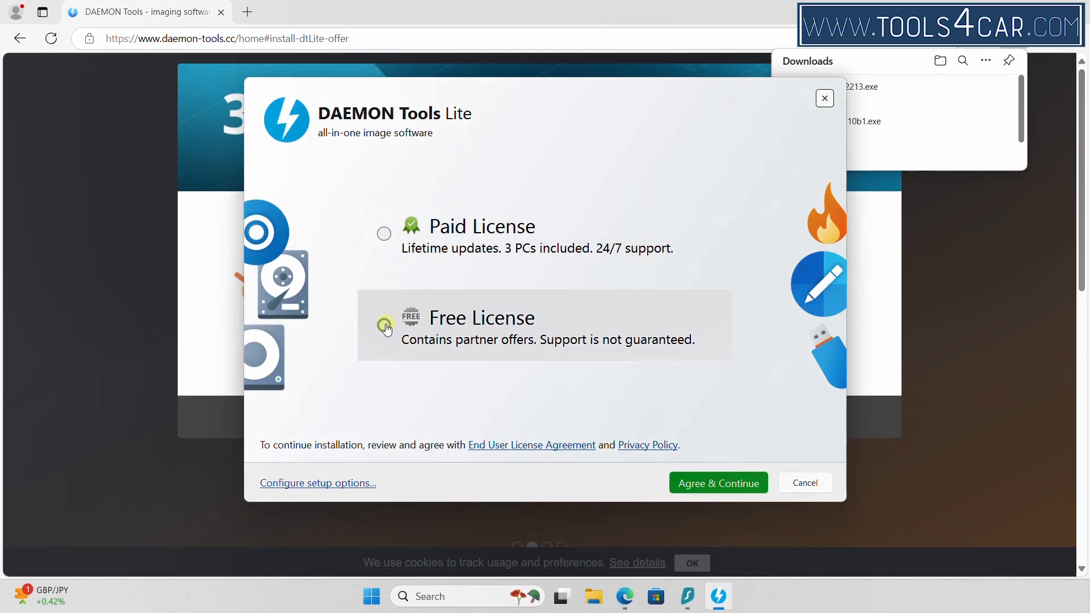
{"action": "left_click", "coordinate": [725, 483]}
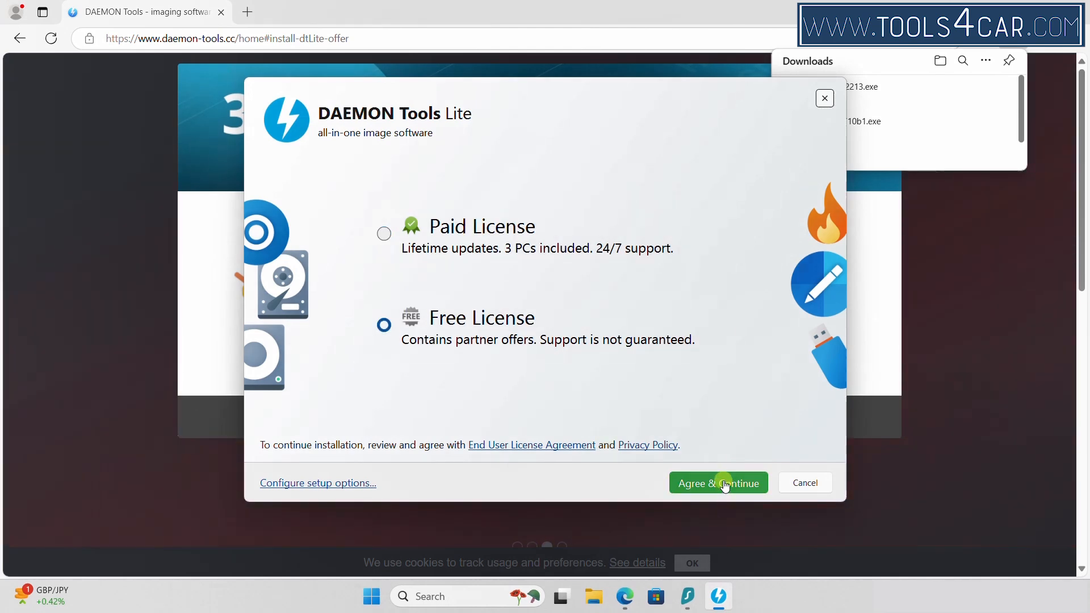
{"action": "left_click", "coordinate": [725, 483]}
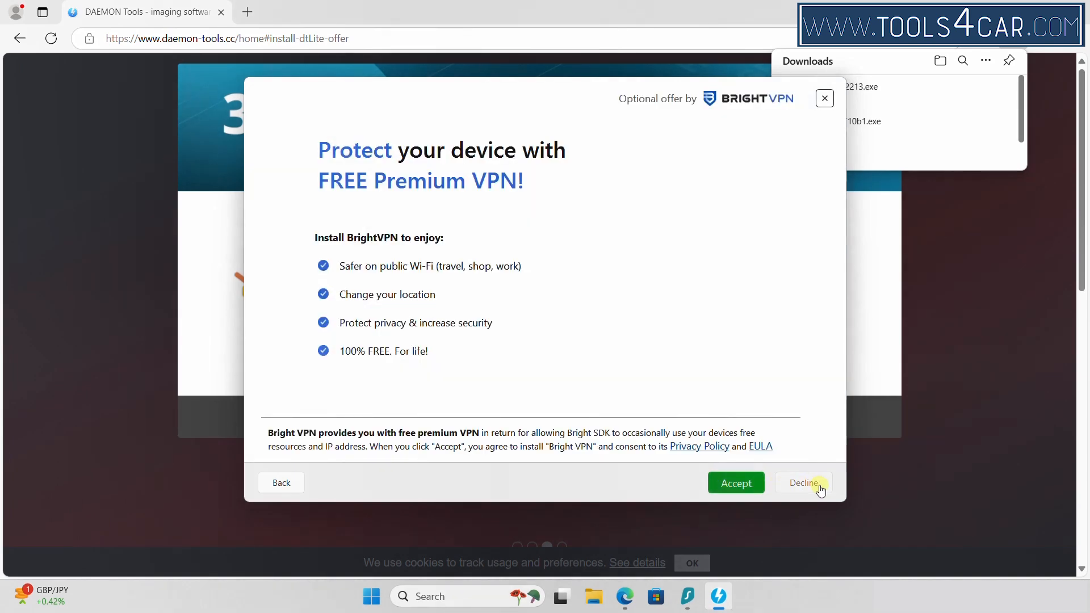
{"action": "left_click", "coordinate": [820, 488]}
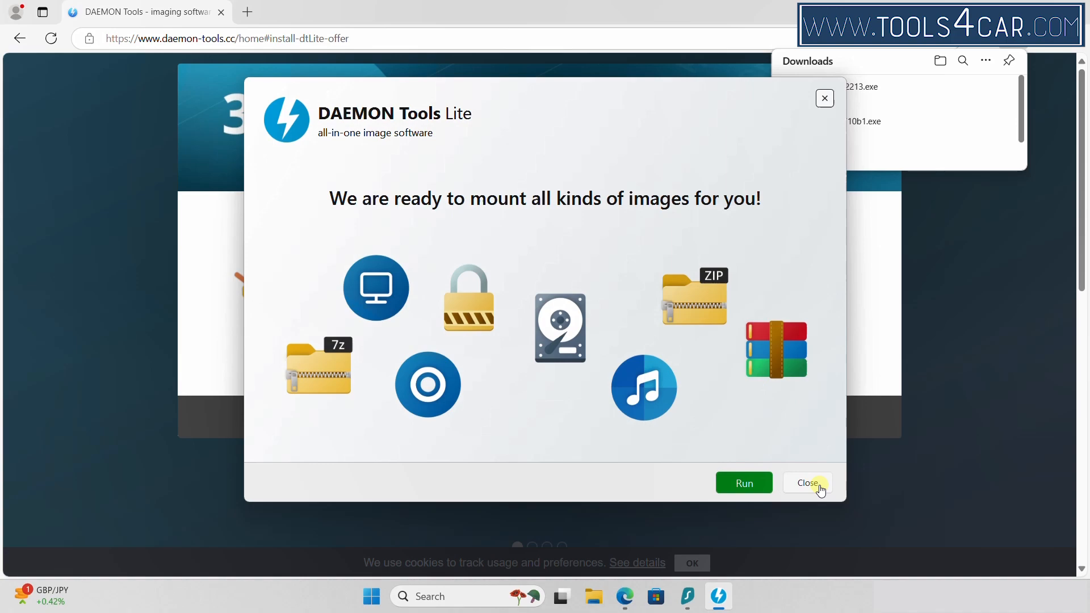
{"action": "left_click", "coordinate": [820, 489]}
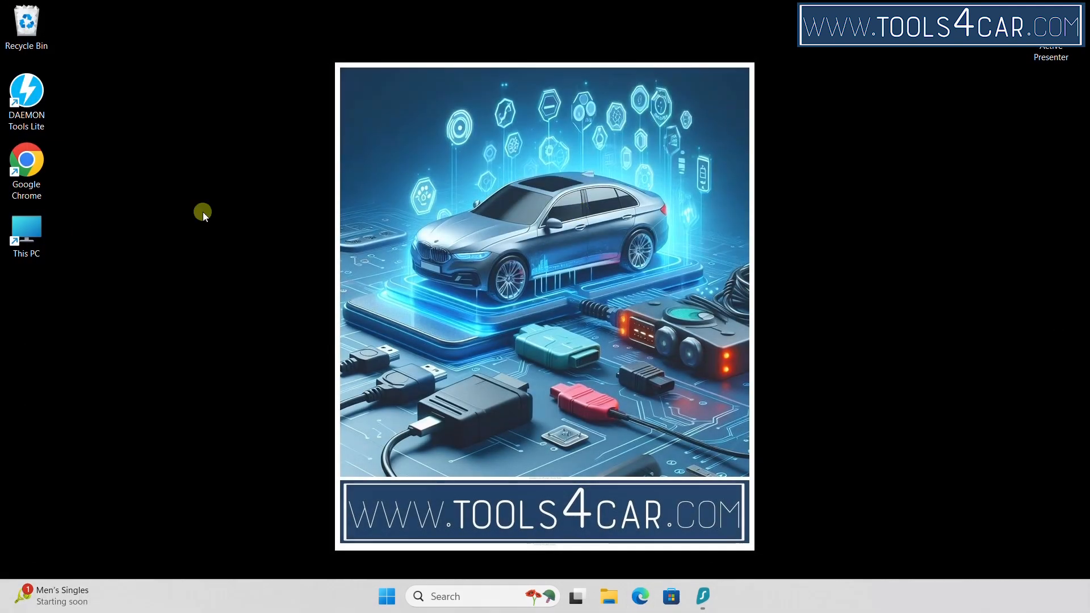
In This PC > Downloads, rename DialgysDVD0-002 to DialgysDVD0
{"action": "double_click", "coordinate": [43, 234]}
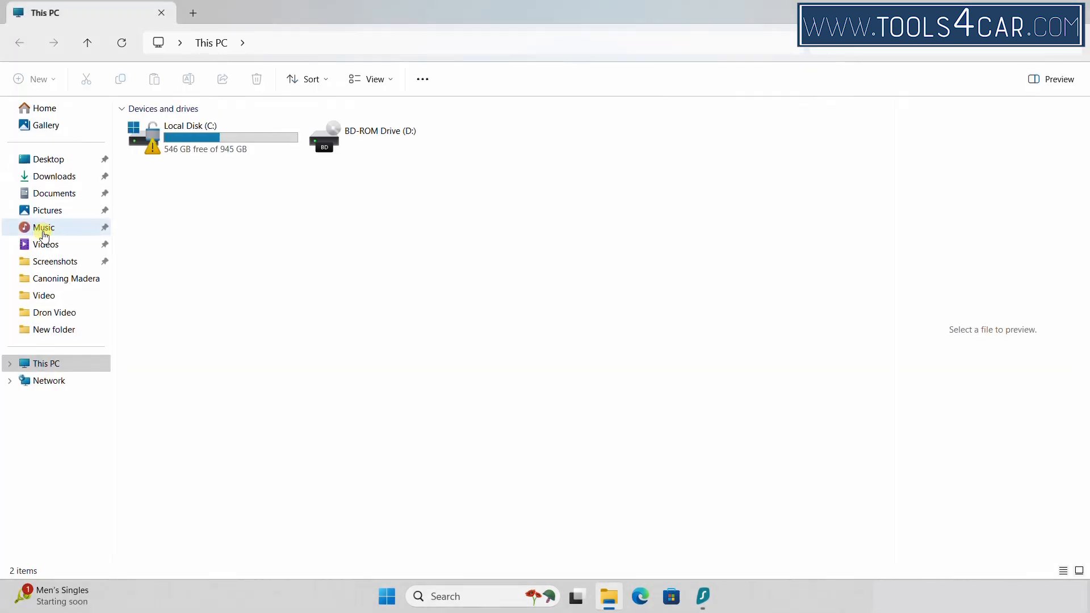
{"action": "left_click", "coordinate": [70, 181]}
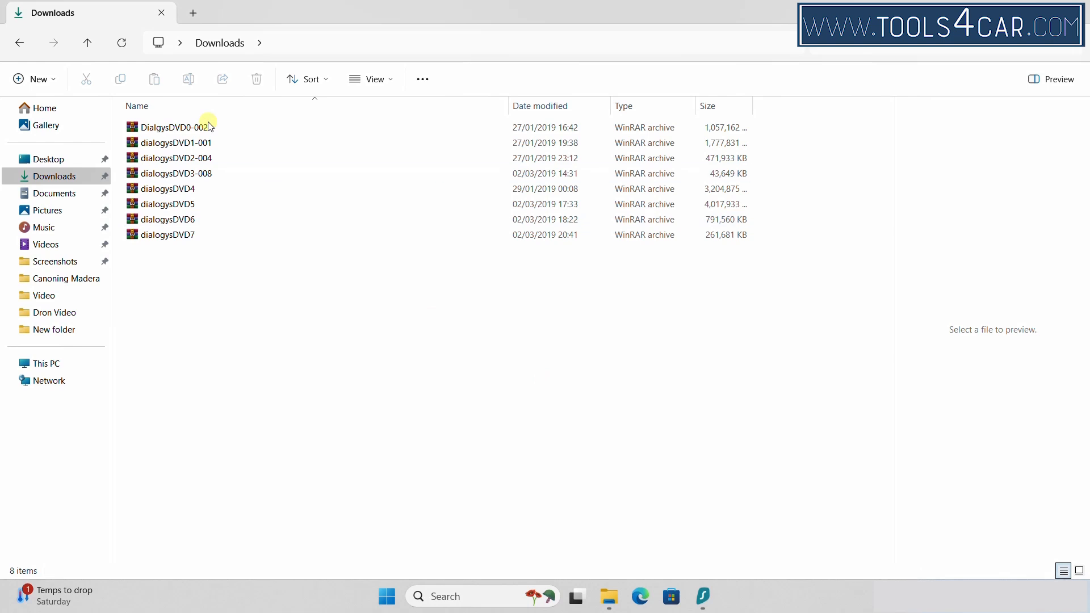
{"action": "left_click", "coordinate": [177, 127]}
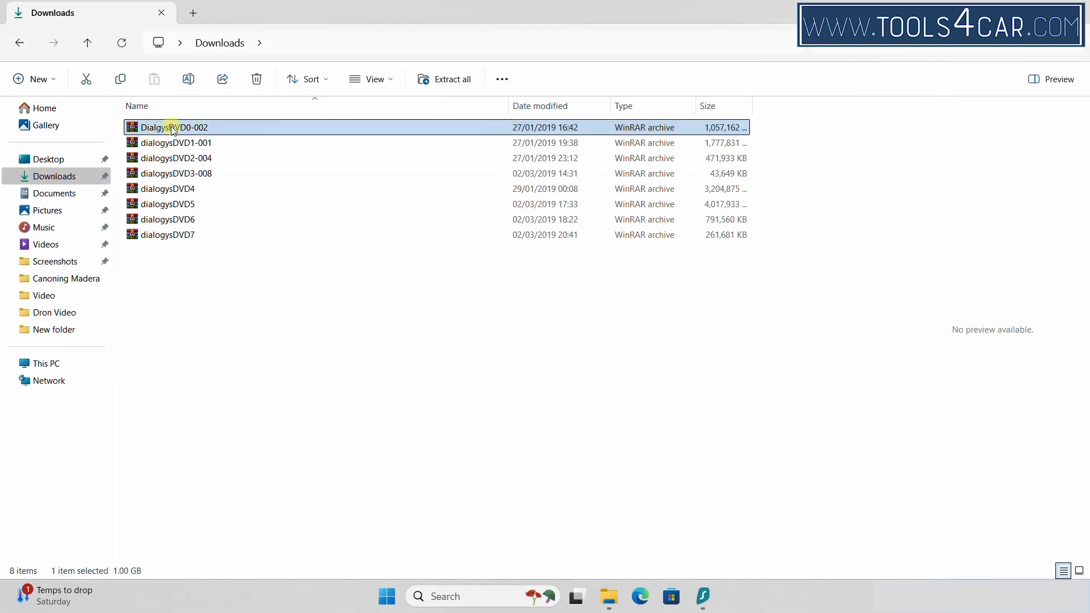
{"action": "right_click", "coordinate": [173, 128]}
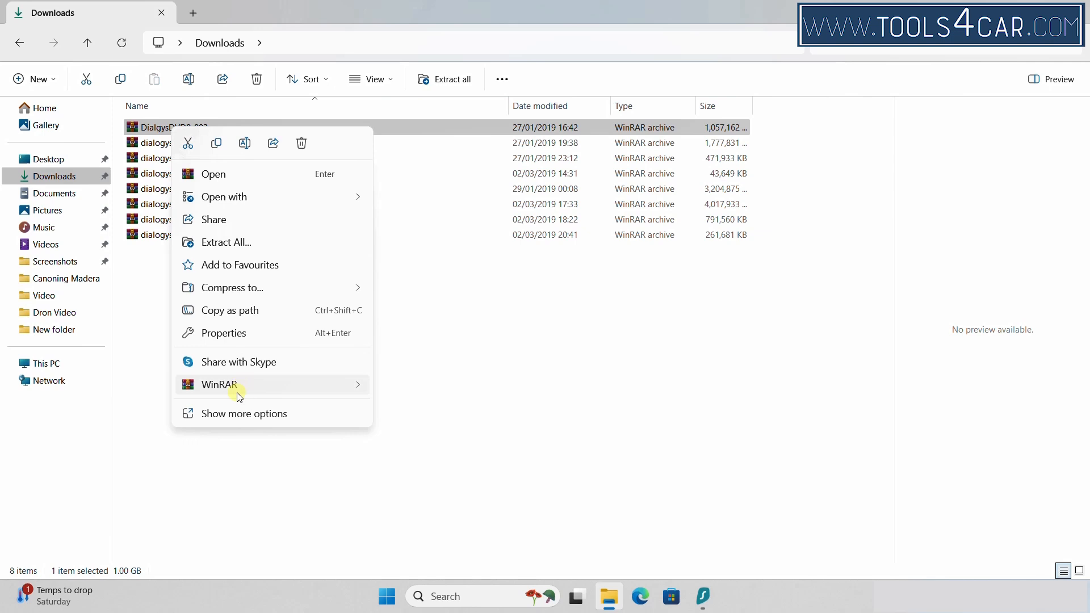
{"action": "left_click", "coordinate": [225, 415]}
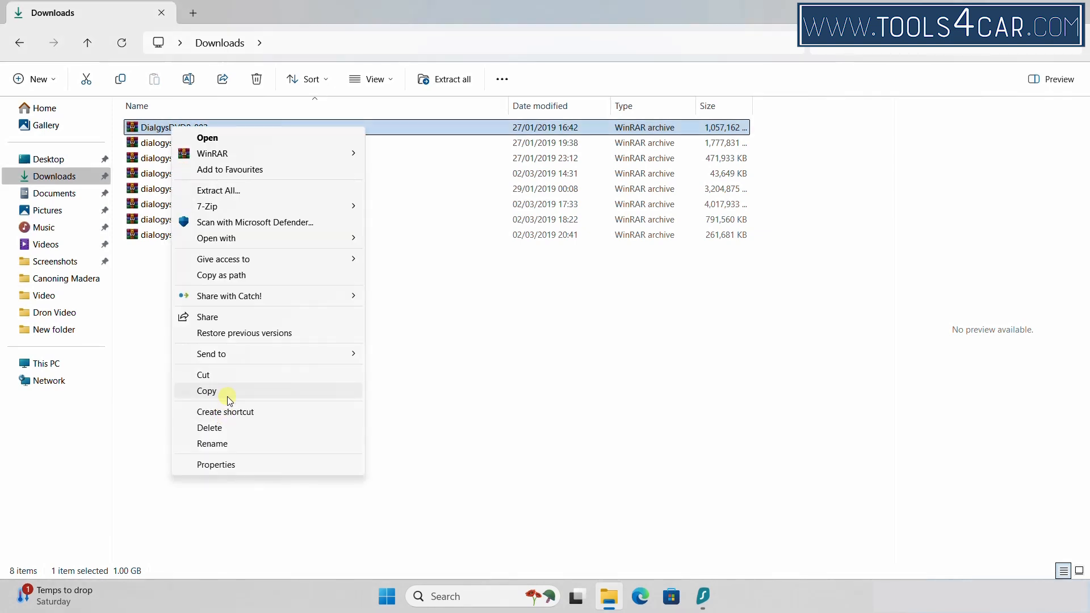
{"action": "left_click", "coordinate": [218, 443]}
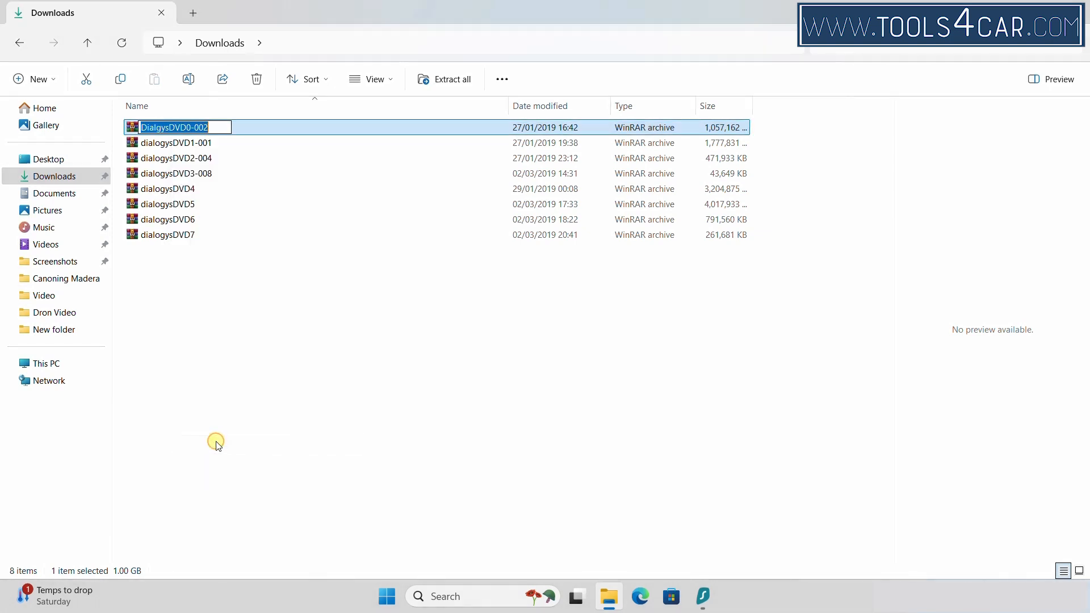
{"action": "left_click", "coordinate": [220, 126]}
{"action": "key", "text": "BackSpace"}
{"action": "key", "text": "BackSpace"}
{"action": "key", "text": "BackSpace"}
{"action": "key", "text": "BackSpace"}
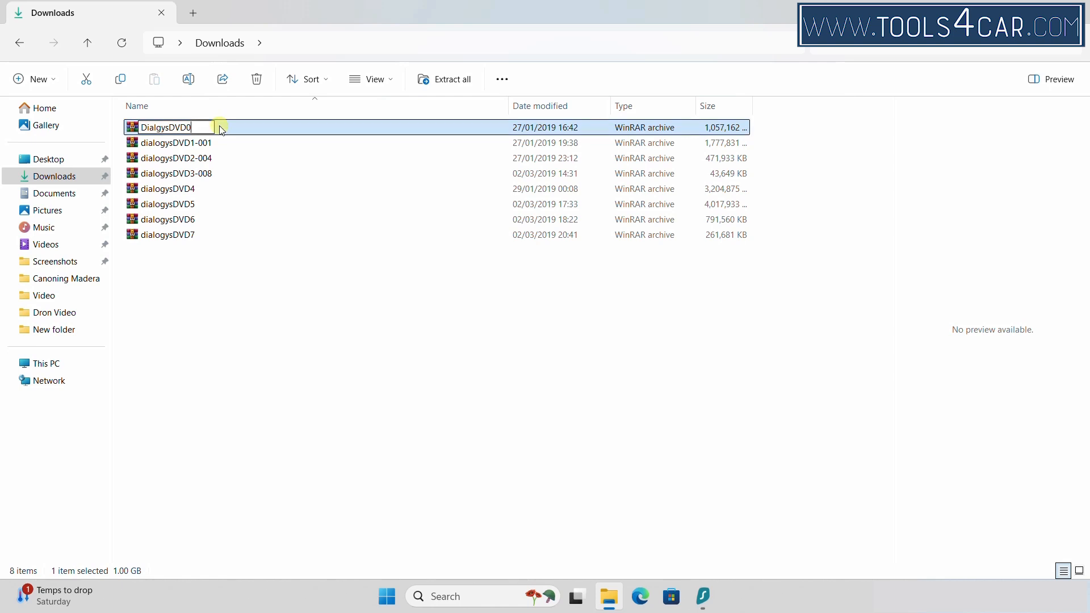
{"action": "left_click", "coordinate": [179, 399]}
Rename dialogysDVD1-001 and dialogysDVD2-004 to dialogysDVD1 and dialogysDVD2
{"action": "left_click", "coordinate": [214, 149]}
{"action": "key", "text": "F2"}
{"action": "left_click", "coordinate": [217, 143]}
{"action": "key", "text": "BackSpace"}
{"action": "key", "text": "BackSpace"}
{"action": "key", "text": "BackSpace"}
{"action": "key", "text": "BackSpace"}
{"action": "left_click", "coordinate": [211, 161]}
{"action": "key", "text": "F2"}
{"action": "left_click", "coordinate": [219, 158]}
{"action": "key", "text": "BackSpace"}
{"action": "key", "text": "BackSpace"}
{"action": "key", "text": "BackSpace"}
{"action": "key", "text": "BackSpace"}
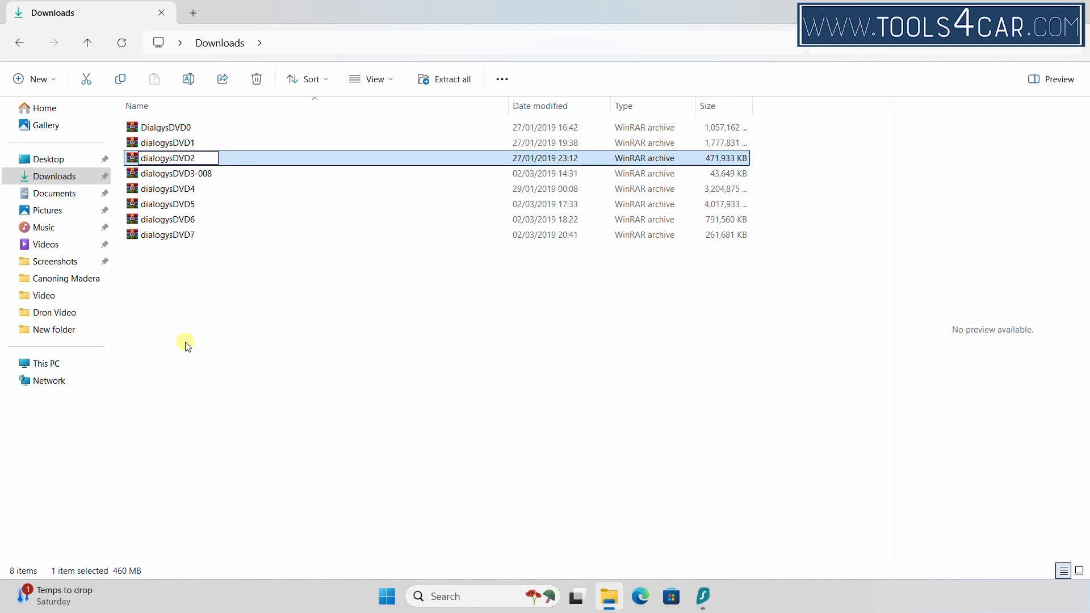
Rename dialogysDVD3-008 to dialogysDVD3
{"action": "left_click", "coordinate": [233, 173]}
{"action": "key", "text": "F2"}
{"action": "left_click", "coordinate": [230, 174]}
{"action": "key", "text": "BackSpace"}
{"action": "key", "text": "BackSpace"}
{"action": "key", "text": "BackSpace"}
{"action": "key", "text": "BackSpace"}
{"action": "left_click", "coordinate": [231, 316]}
{"action": "left_click", "coordinate": [176, 127]}
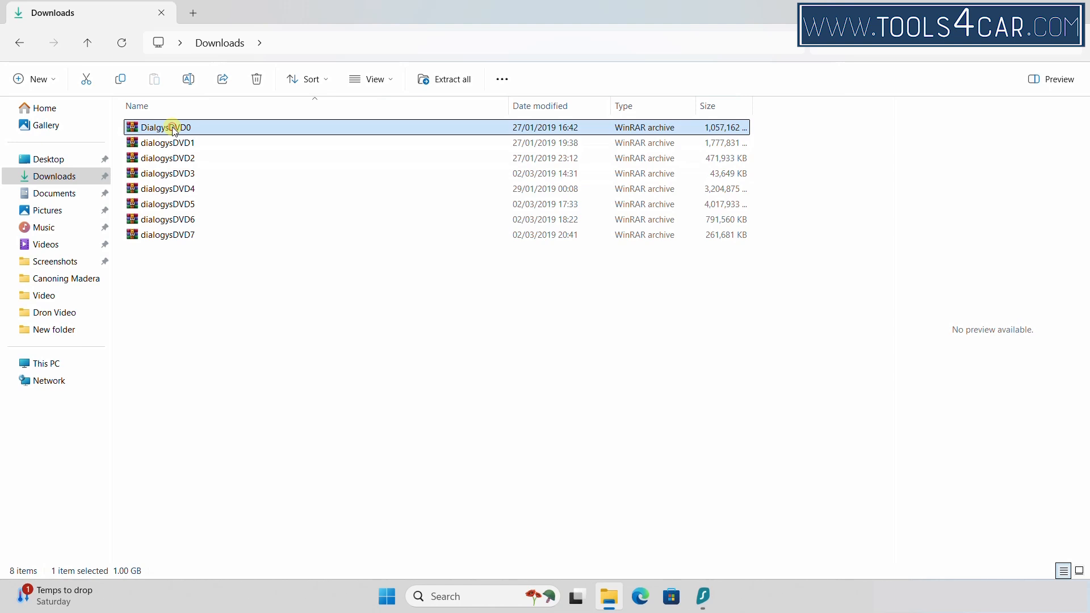
Extract DialgysDVD0 here with WinRAR, entering the archive password, producing DialgysDVD0.iso
{"action": "right_click", "coordinate": [174, 129]}
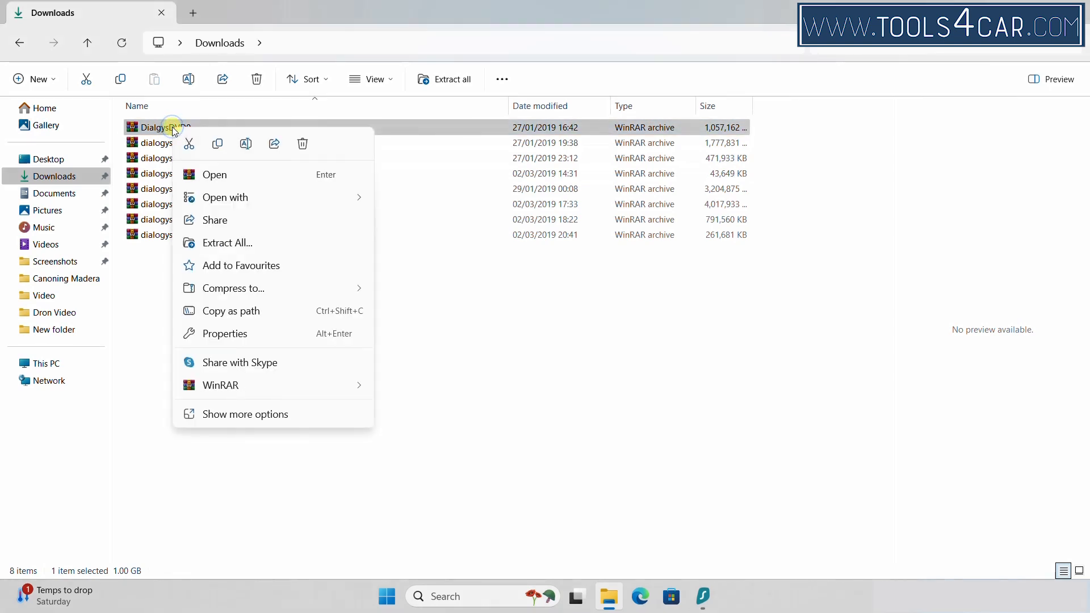
{"action": "mouse_move", "coordinate": [274, 392]}
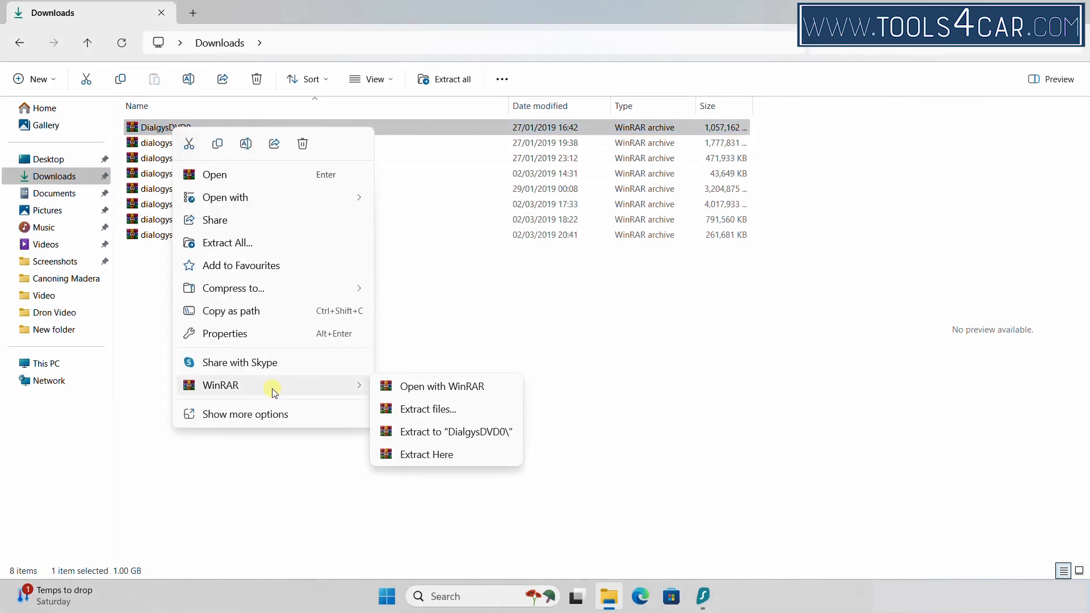
{"action": "left_click", "coordinate": [427, 455]}
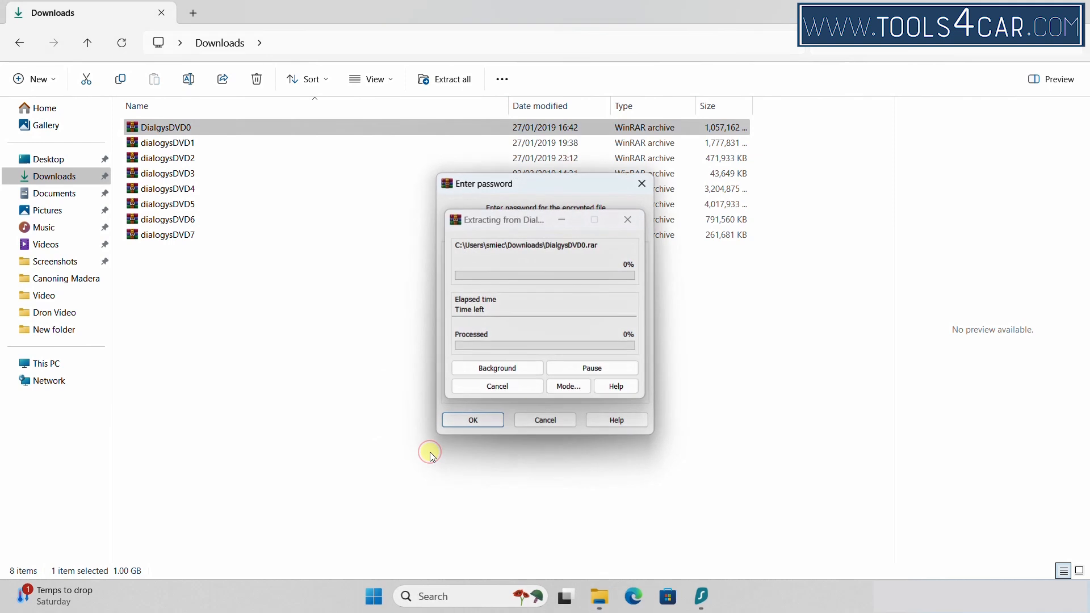
{"action": "type", "text": "1234"}
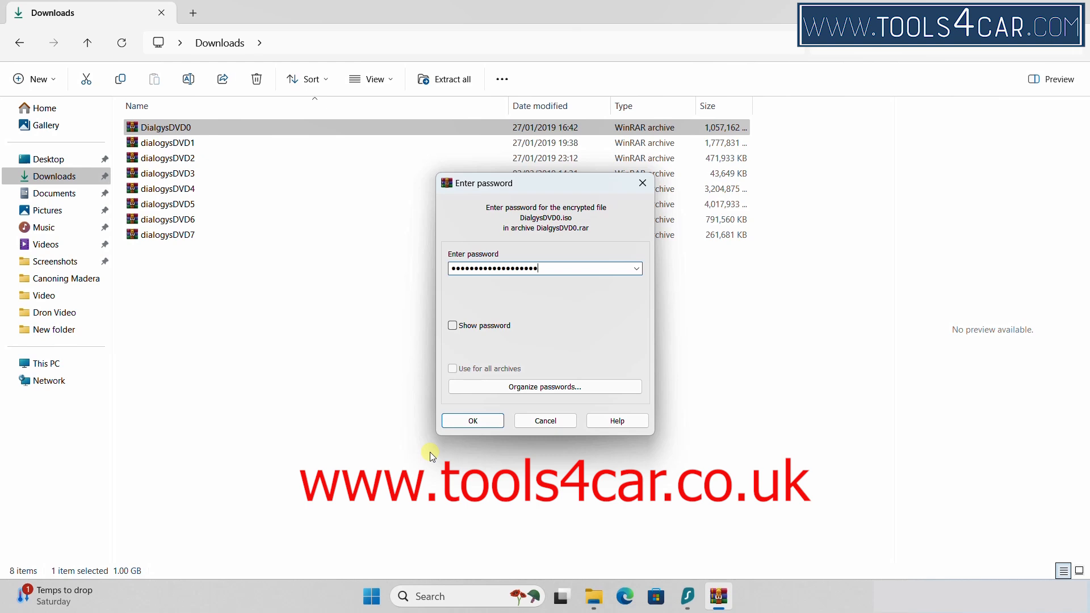
{"action": "left_click", "coordinate": [473, 420]}
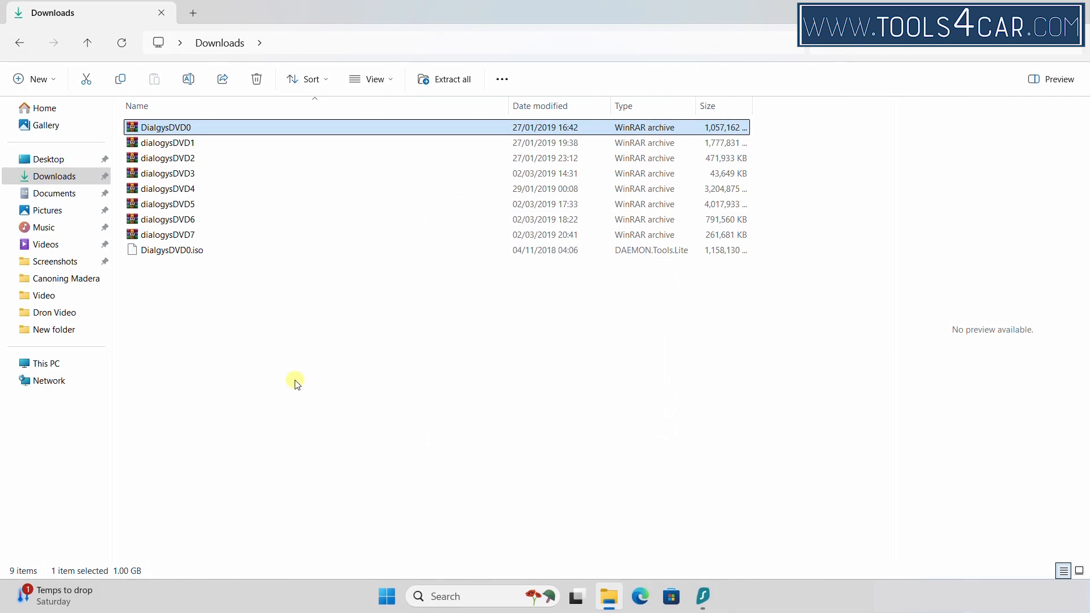
Mount DialgysDVD0.iso with DAEMON Tools Lite, run InstallLauncher.bat, and minimise Downloads
{"action": "double_click", "coordinate": [169, 253]}
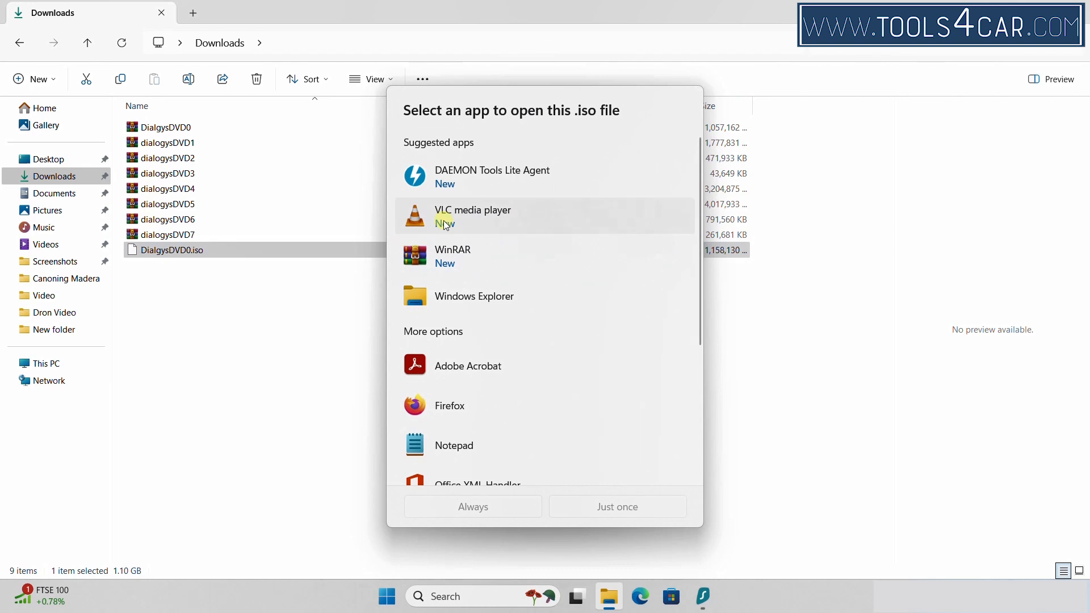
{"action": "double_click", "coordinate": [478, 182]}
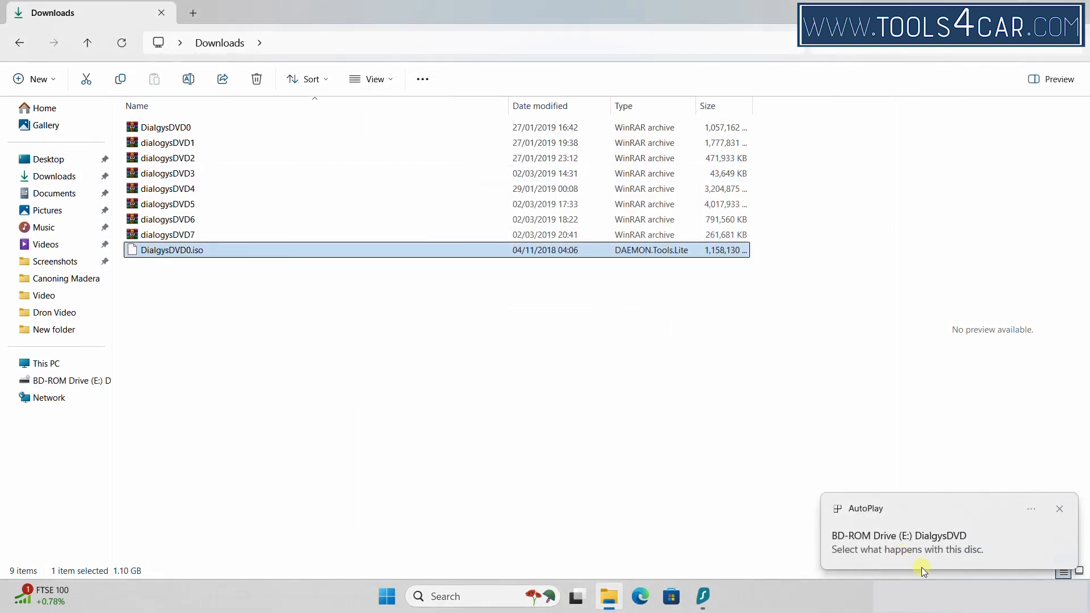
{"action": "left_click", "coordinate": [937, 550]}
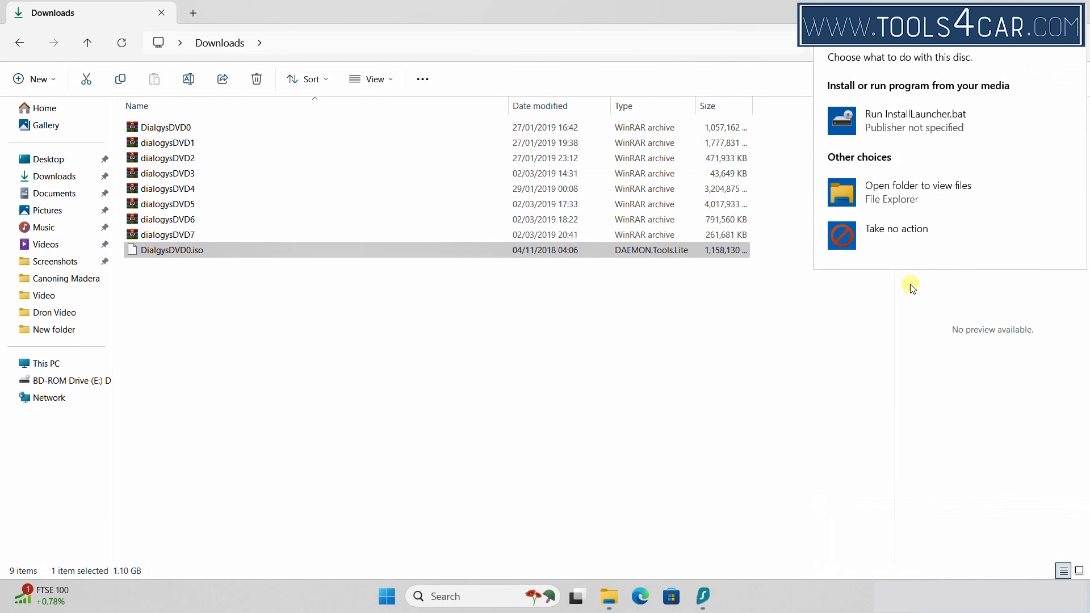
{"action": "left_click", "coordinate": [926, 131]}
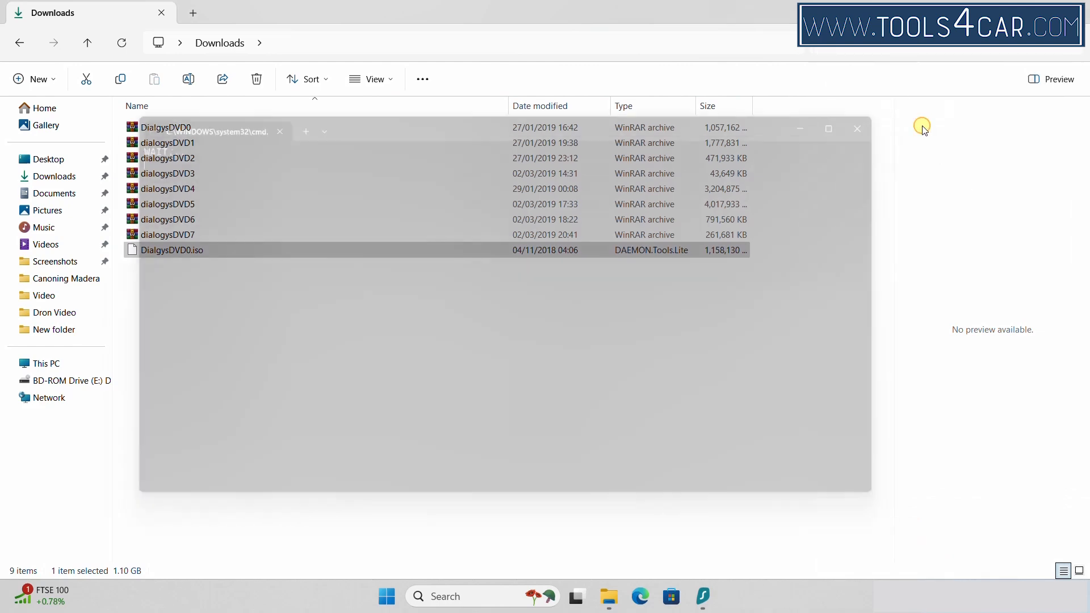
{"action": "left_click", "coordinate": [1009, 9]}
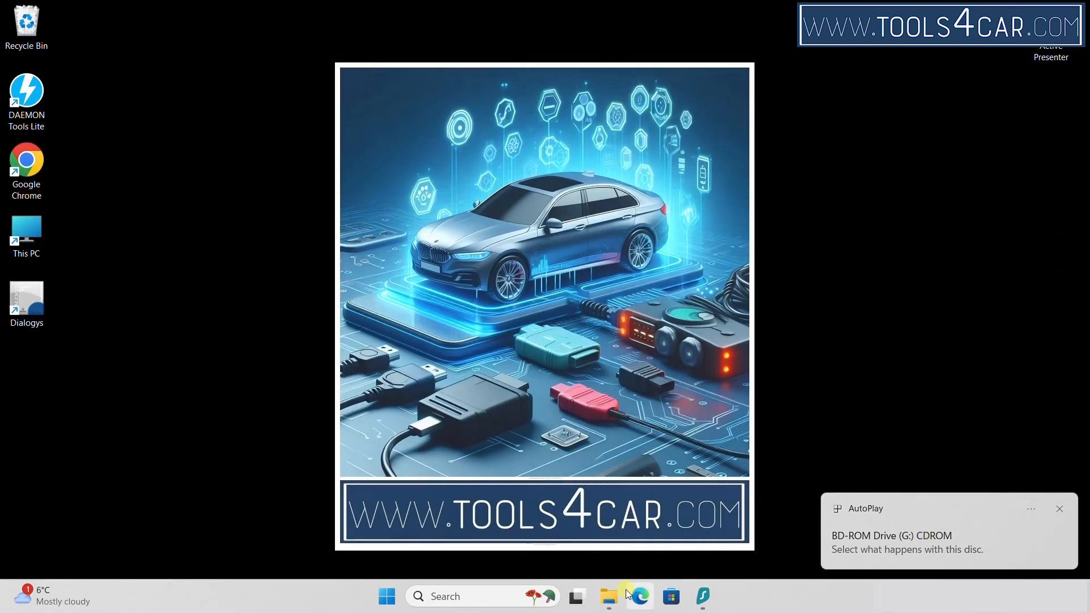
Open BD-ROM Drive (G:) from This PC and accept English as the setup language
{"action": "left_click", "coordinate": [608, 597]}
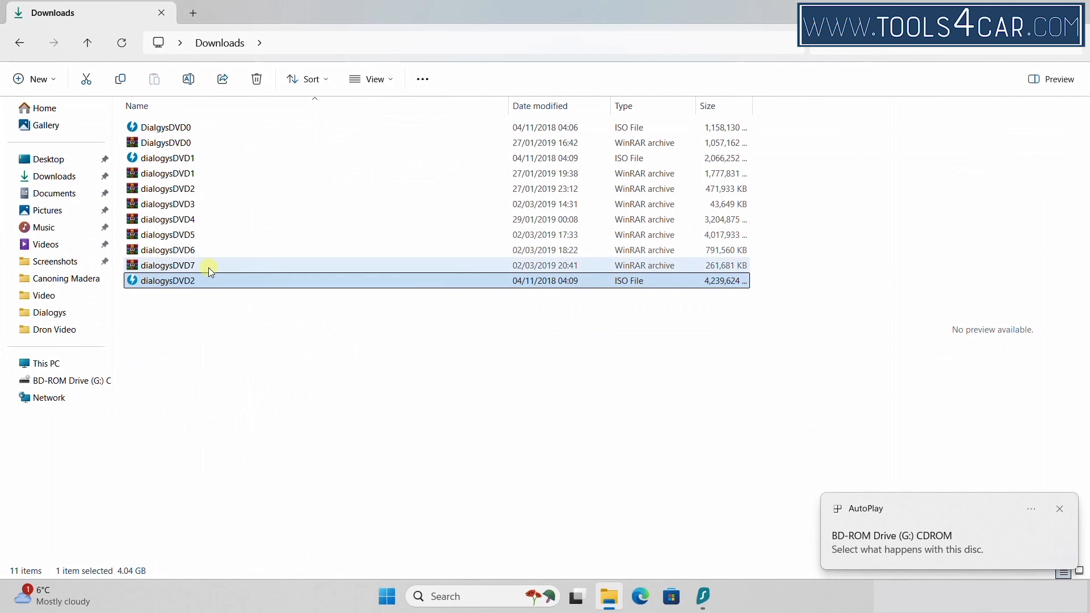
{"action": "left_click", "coordinate": [44, 366]}
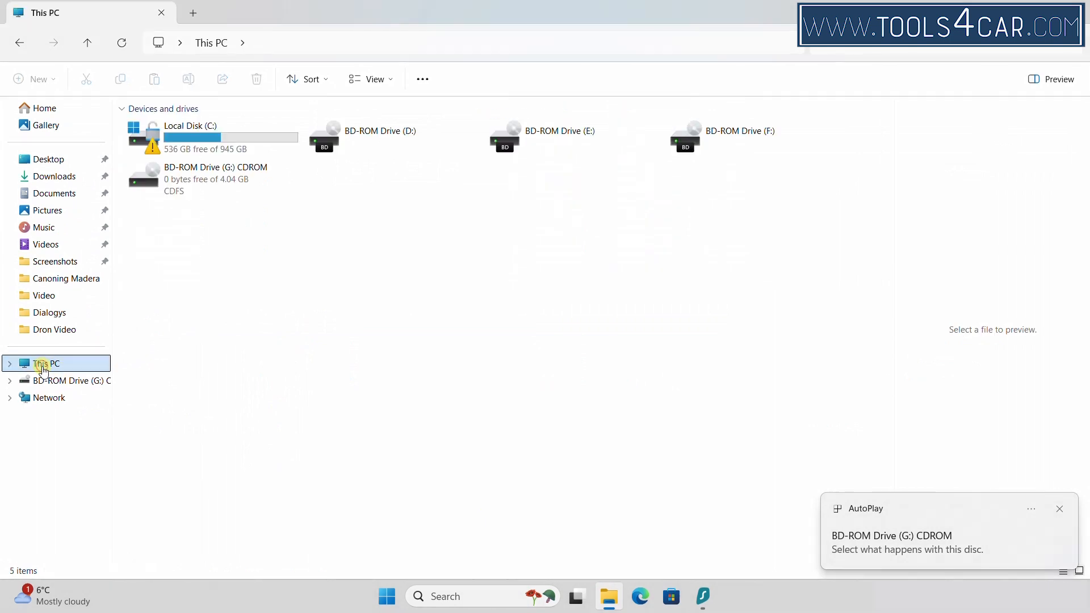
{"action": "double_click", "coordinate": [220, 188]}
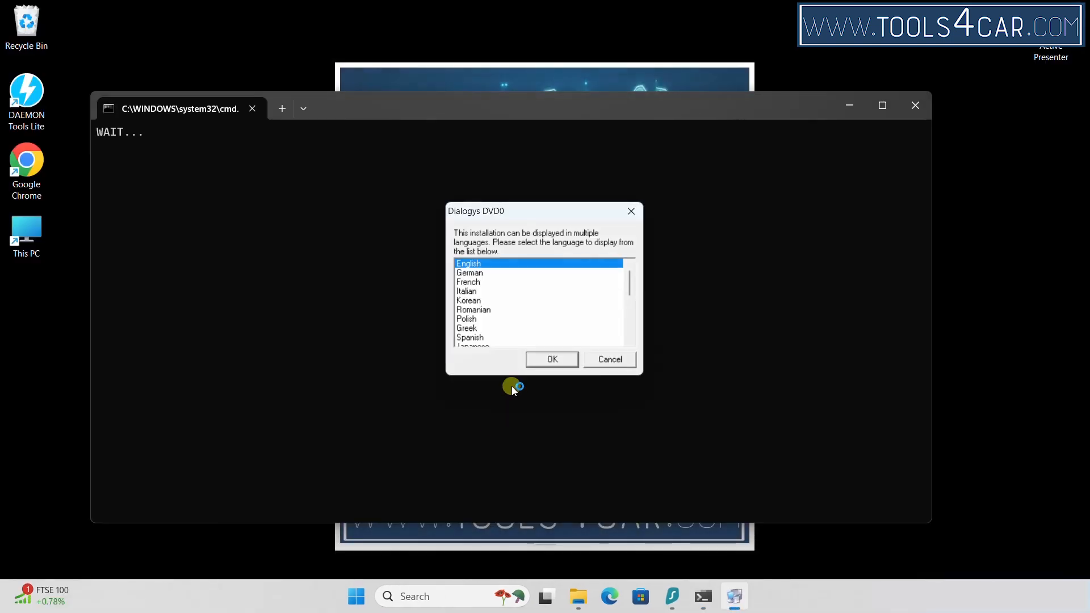
{"action": "left_click", "coordinate": [551, 359]}
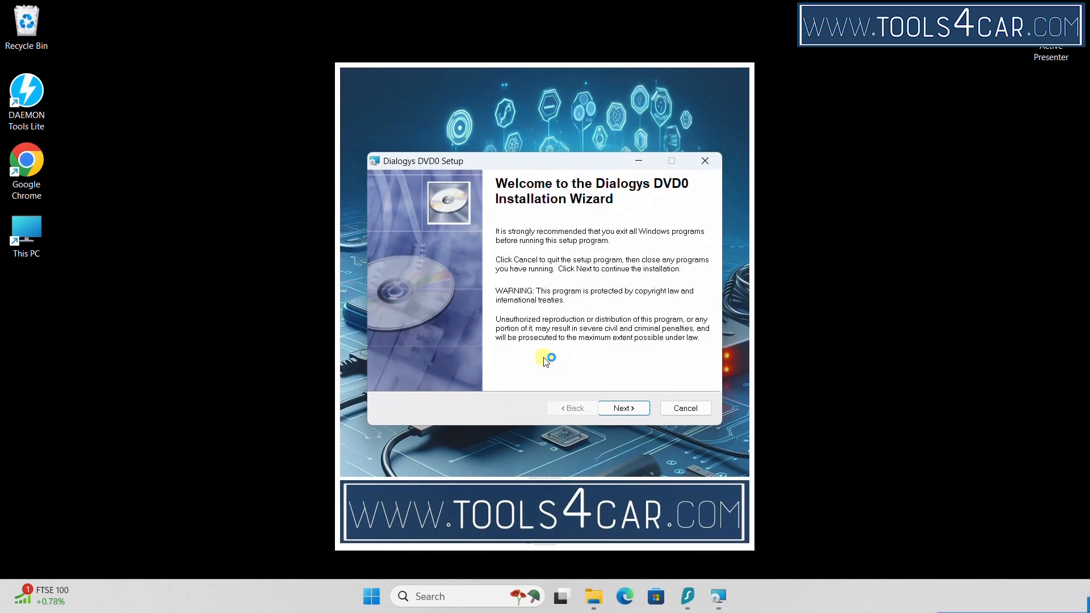
Keep stand-alone terminal mode and choose Great Britain as the country
{"action": "left_click", "coordinate": [634, 410]}
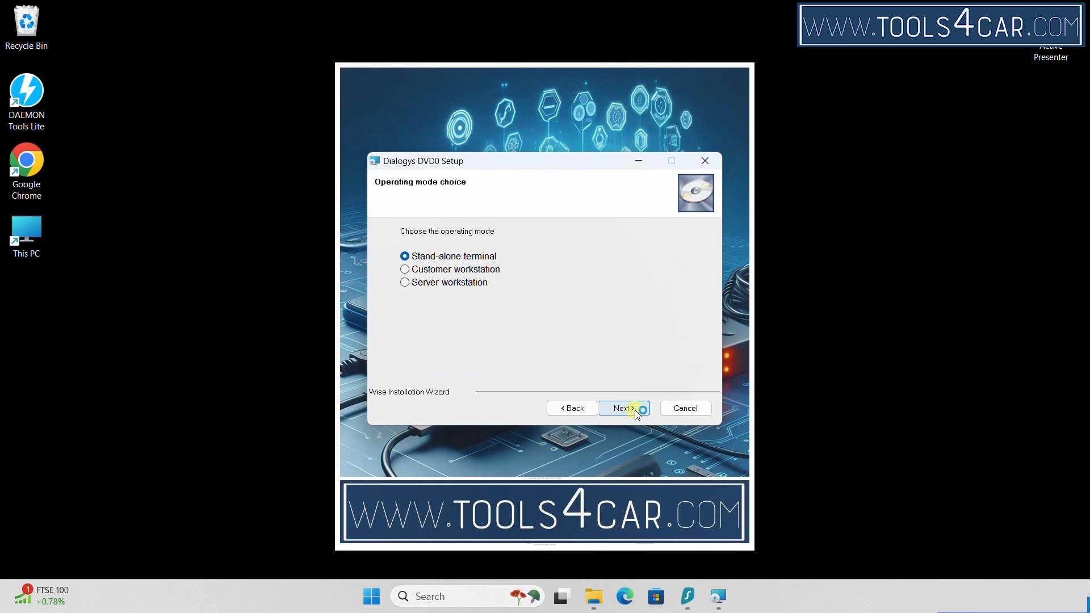
{"action": "left_click", "coordinate": [635, 409]}
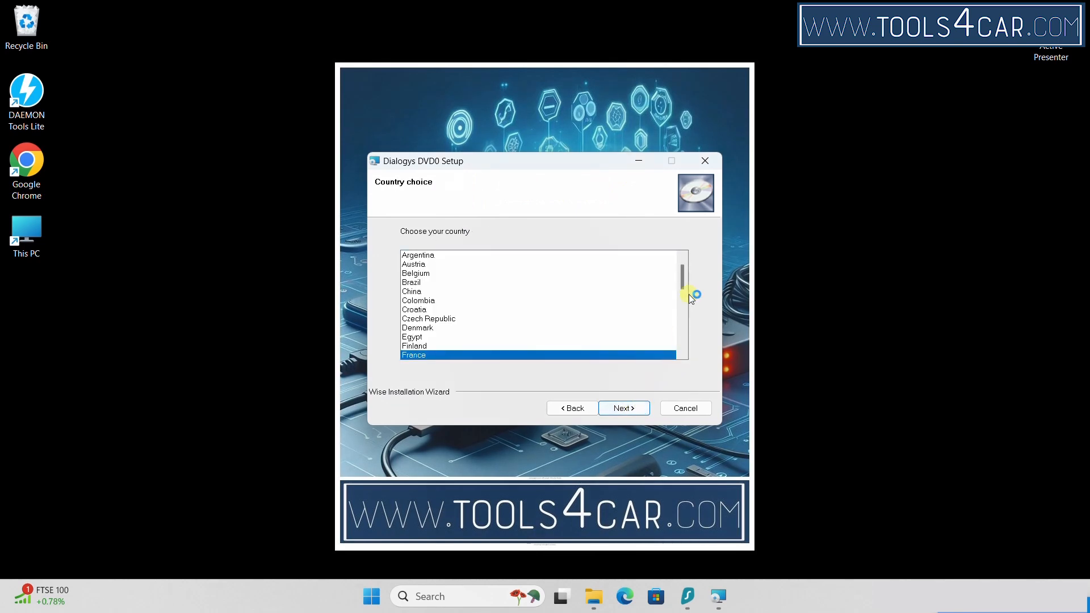
{"action": "left_click_drag", "start_coordinate": [683, 280], "coordinate": [685, 290]}
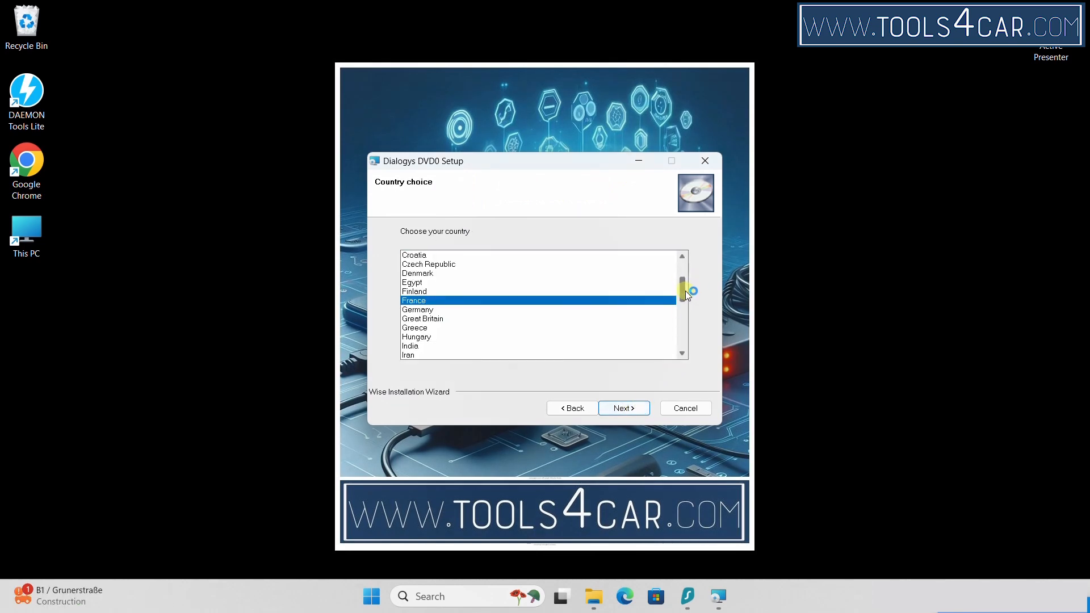
{"action": "left_click", "coordinate": [420, 318]}
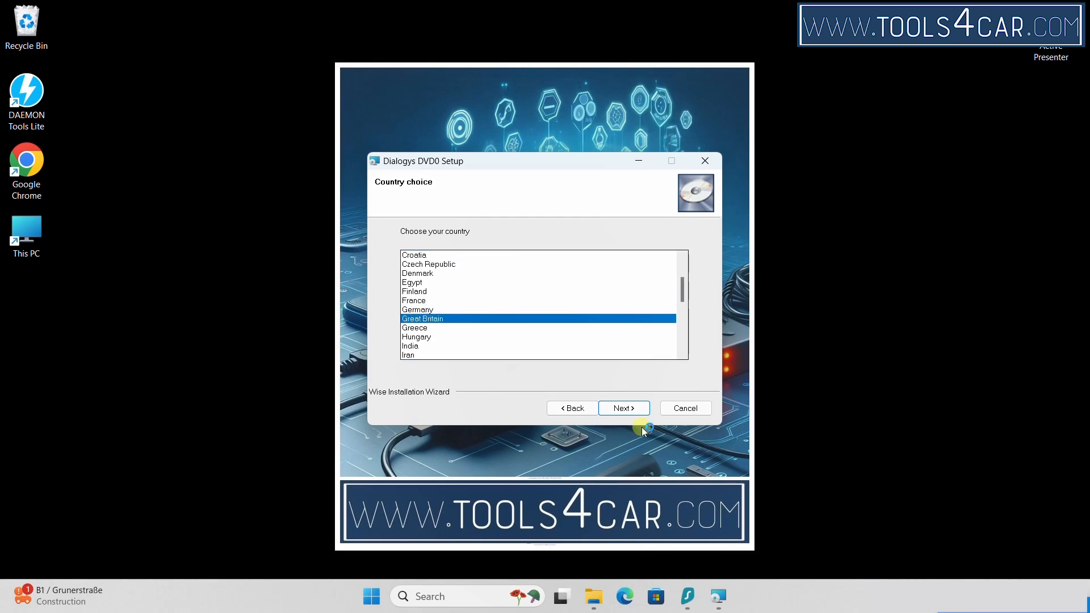
{"action": "left_click", "coordinate": [629, 407]}
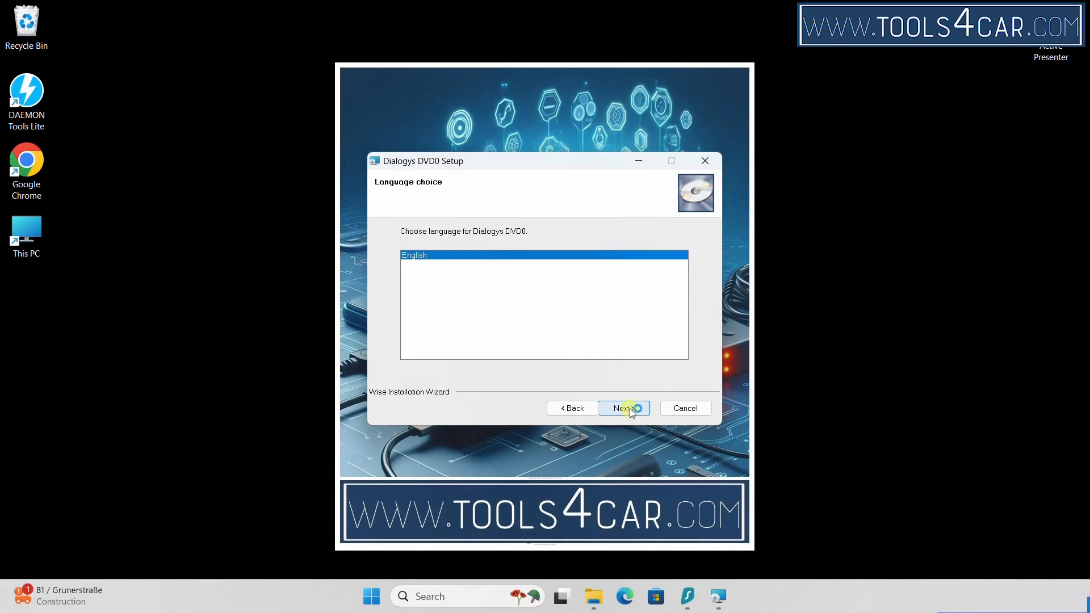
Keep English, accept the Program Files (x86) and data paths, and start installing
{"action": "left_click", "coordinate": [628, 407]}
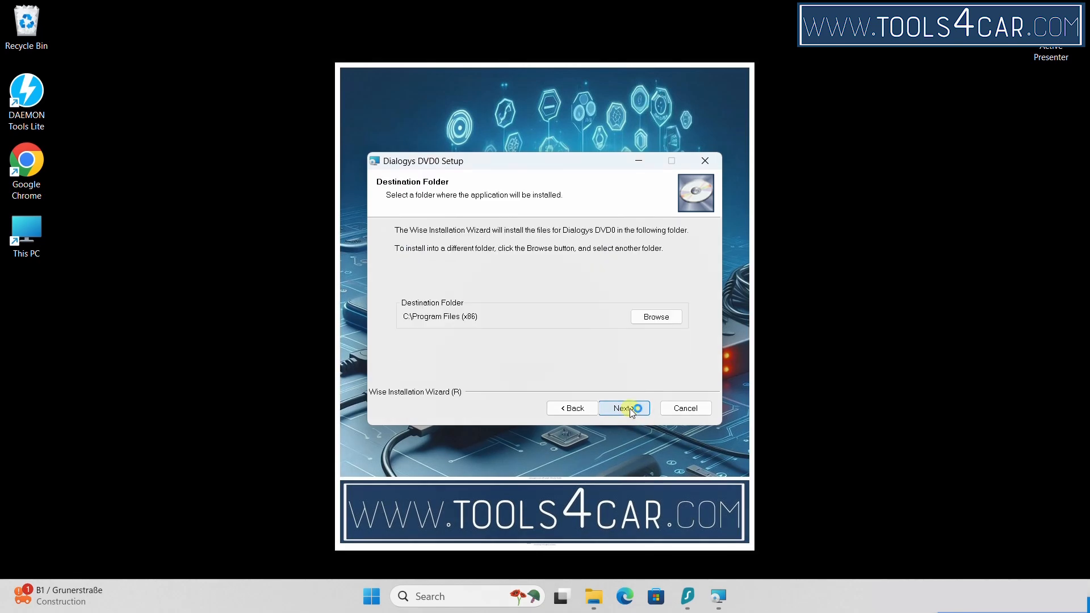
{"action": "left_click", "coordinate": [629, 407]}
{"action": "left_click", "coordinate": [629, 407]}
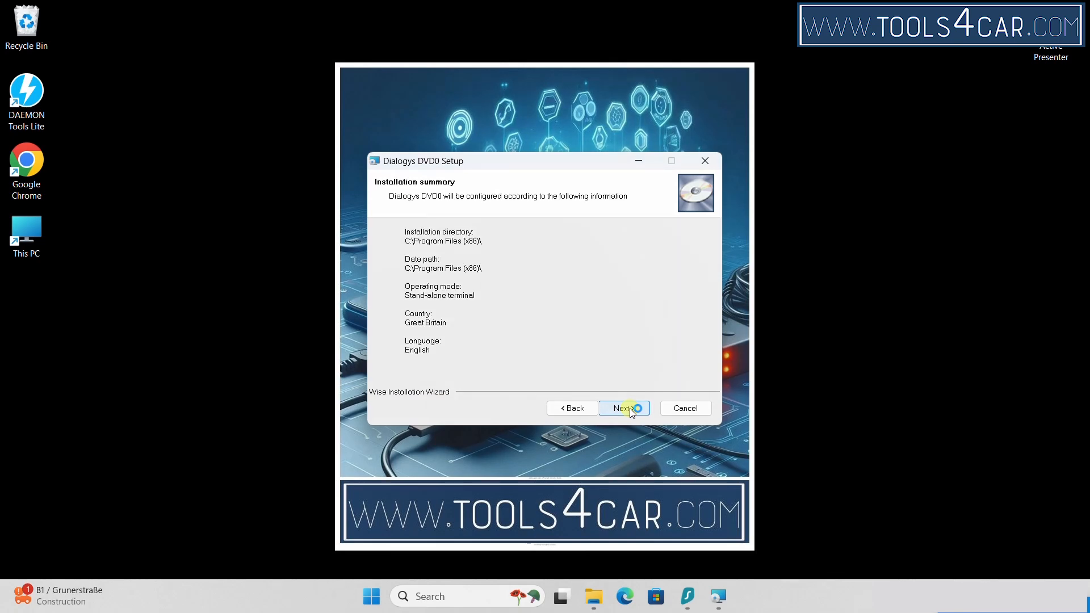
{"action": "left_click", "coordinate": [629, 407]}
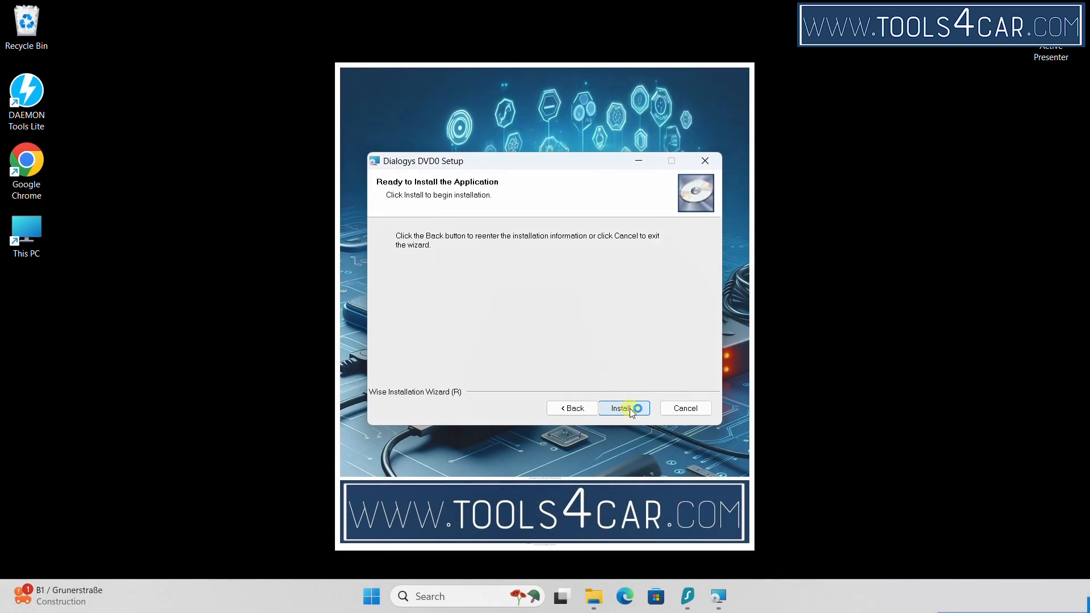
{"action": "left_click", "coordinate": [629, 408]}
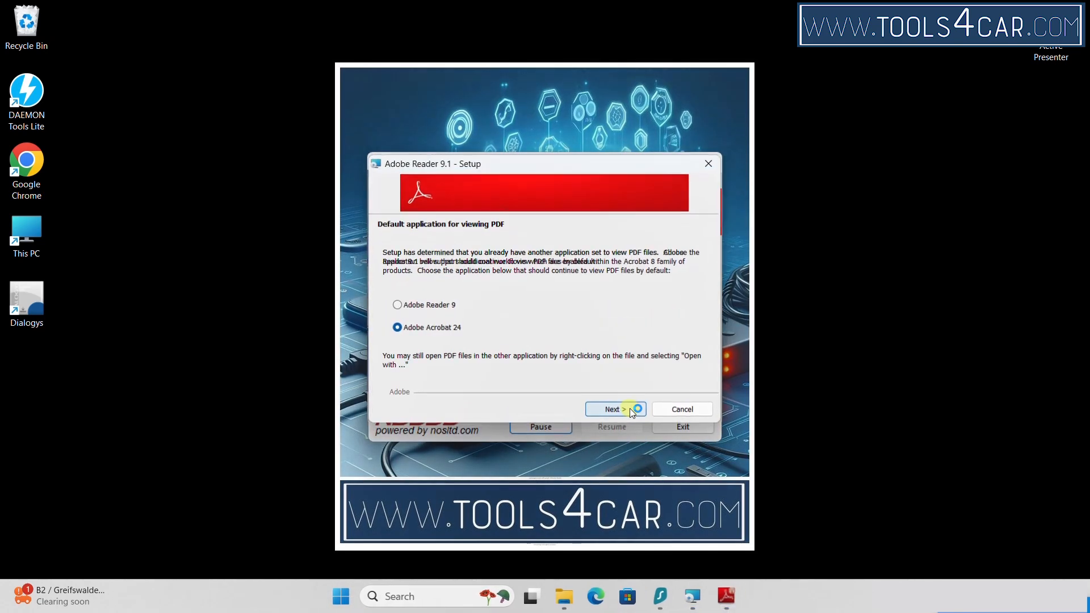
Install Adobe Reader 9.1 to the default folder, keeping Adobe Acrobat 24 as default viewer
{"action": "left_click", "coordinate": [629, 408]}
{"action": "left_click", "coordinate": [628, 408]}
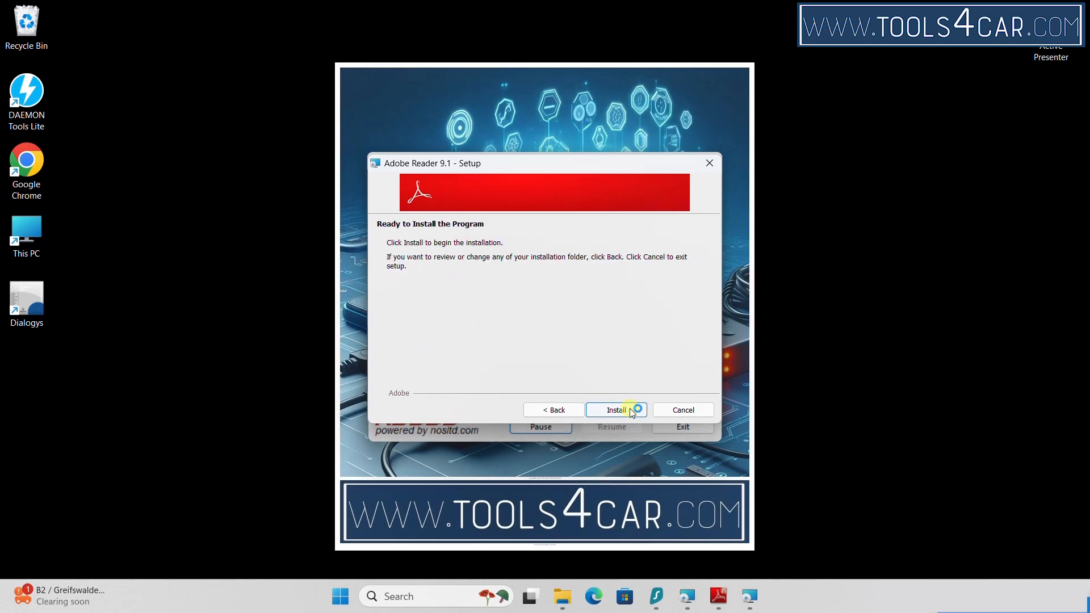
{"action": "left_click", "coordinate": [628, 408]}
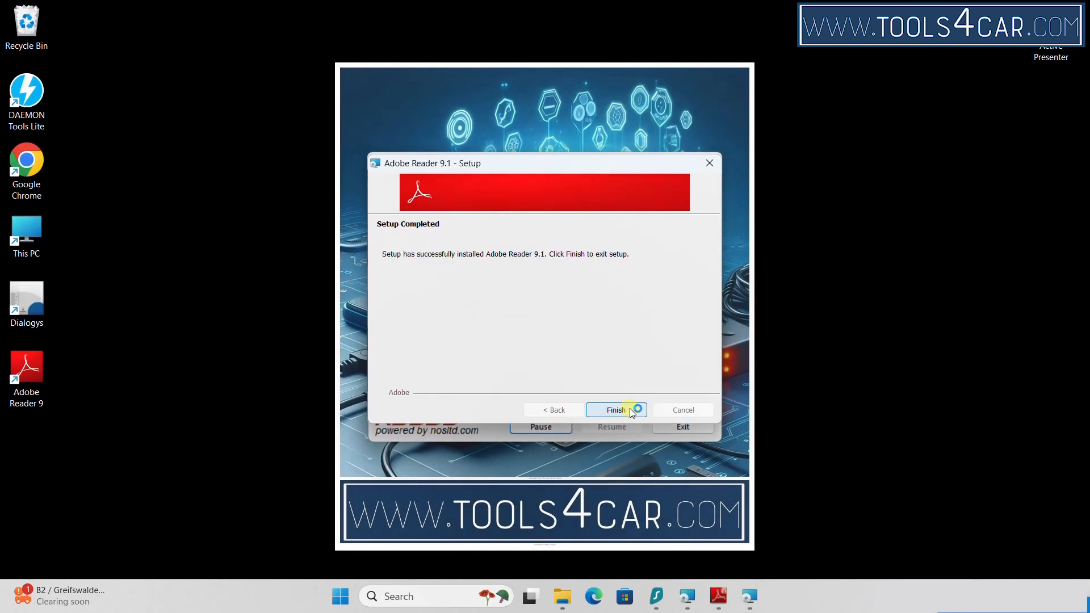
{"action": "left_click", "coordinate": [630, 410]}
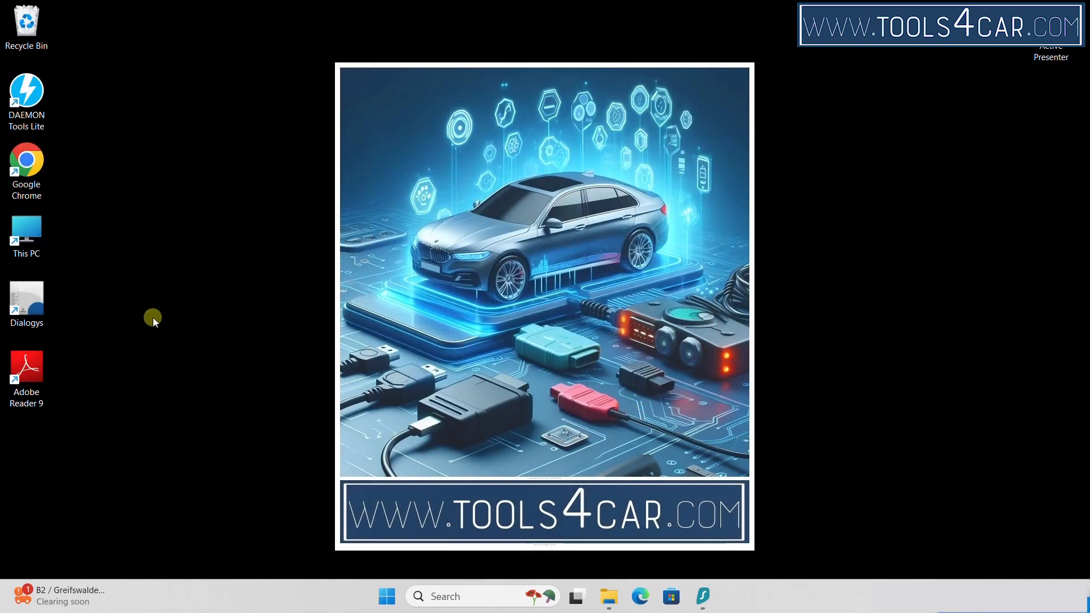
Delete the Adobe Reader 9 desktop shortcut, then launch Dialogys once and close its window
{"action": "double_click", "coordinate": [35, 370]}
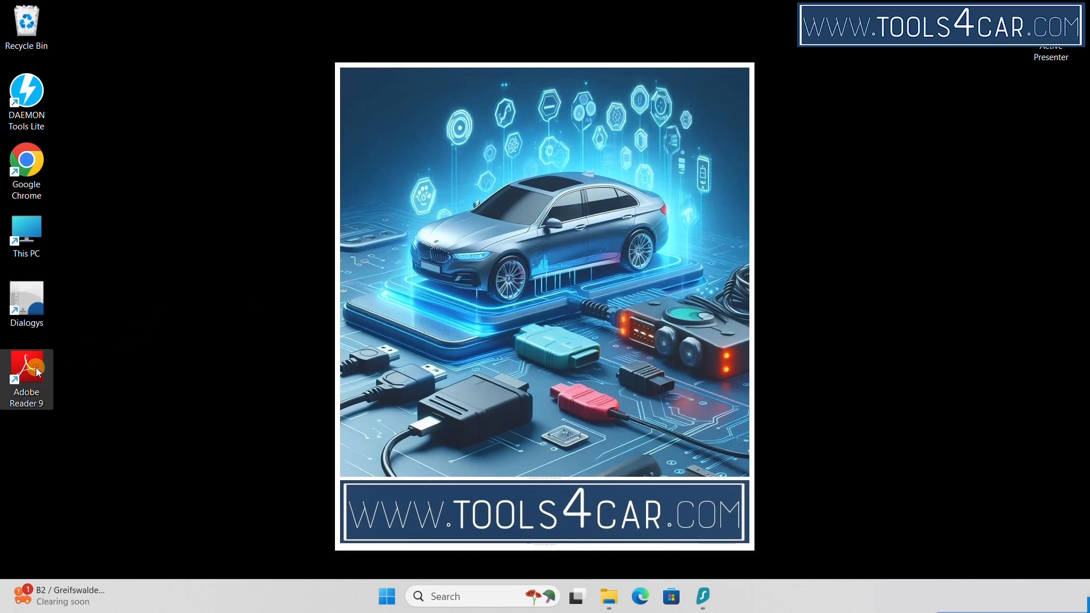
{"action": "key", "text": "Delete"}
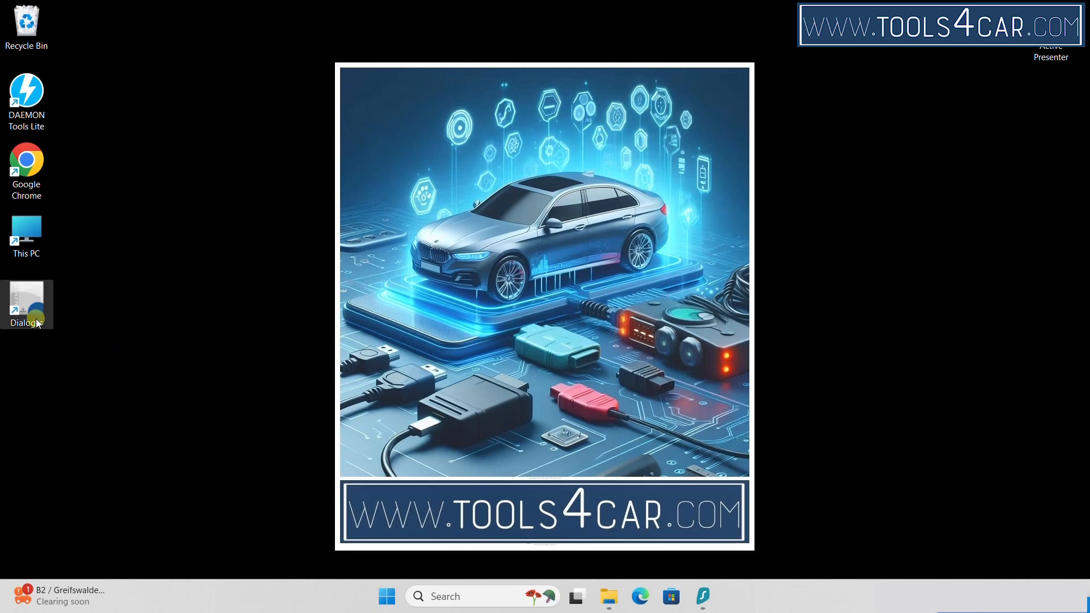
{"action": "left_click", "coordinate": [32, 301]}
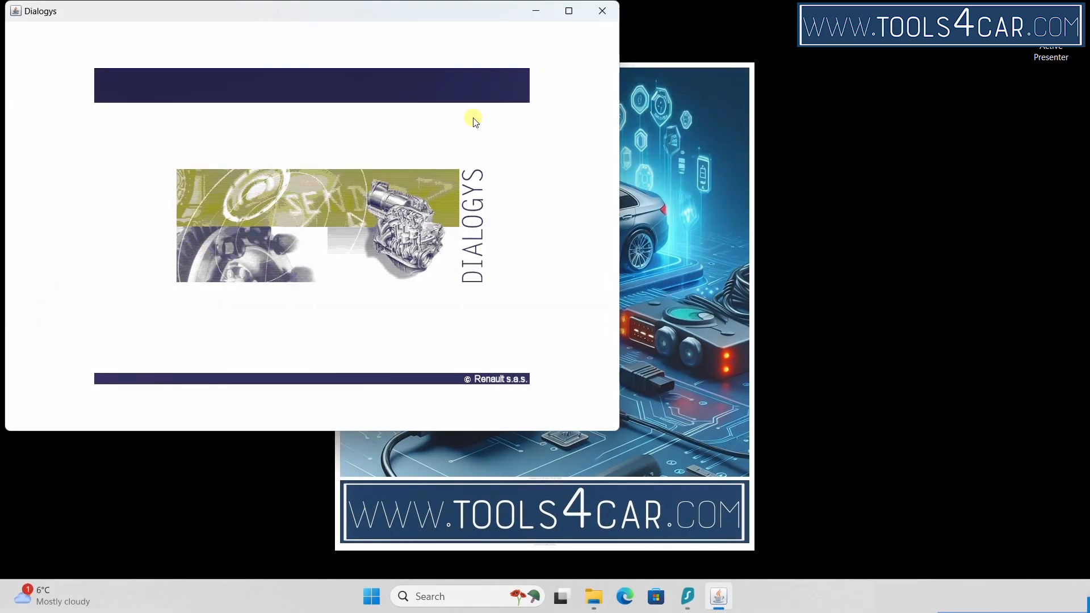
{"action": "left_click", "coordinate": [600, 16]}
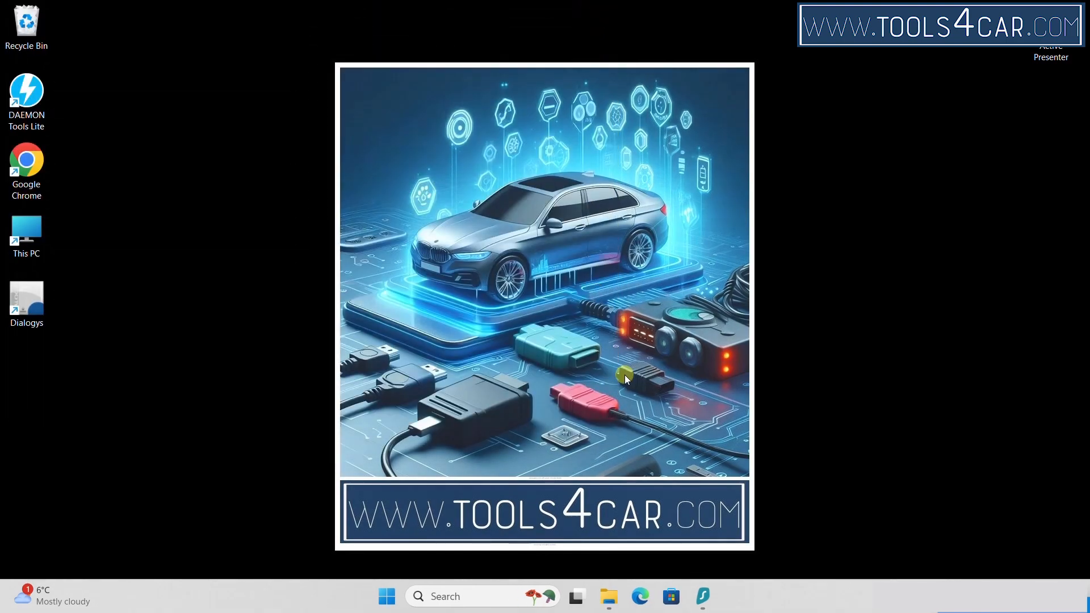
Eject the DialgysDVD disc from BD-ROM Drive (E:) and go back to Downloads
{"action": "left_click", "coordinate": [608, 596]}
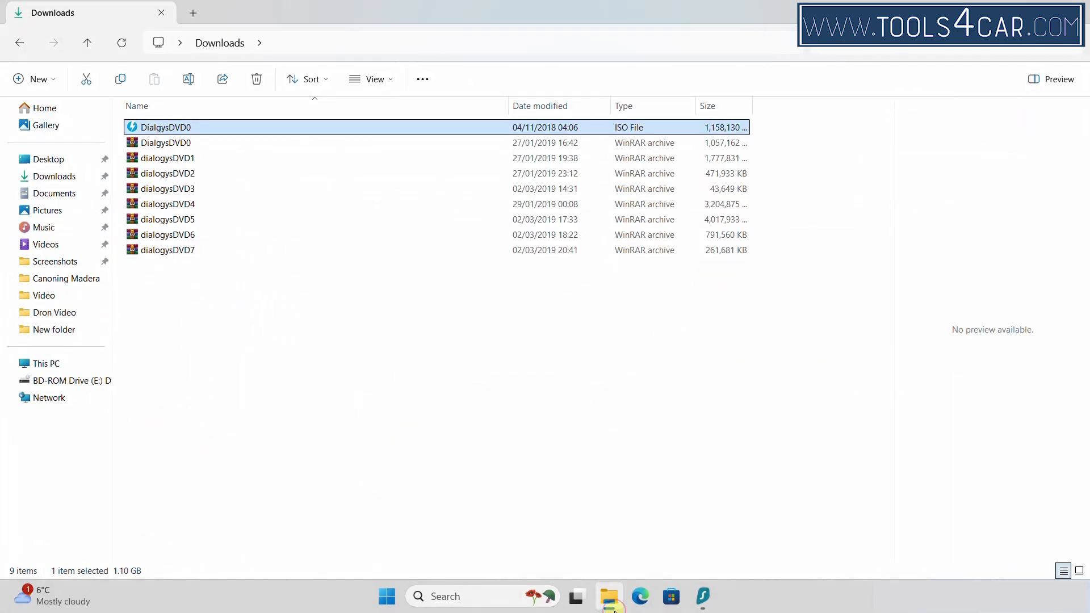
{"action": "left_click", "coordinate": [79, 359]}
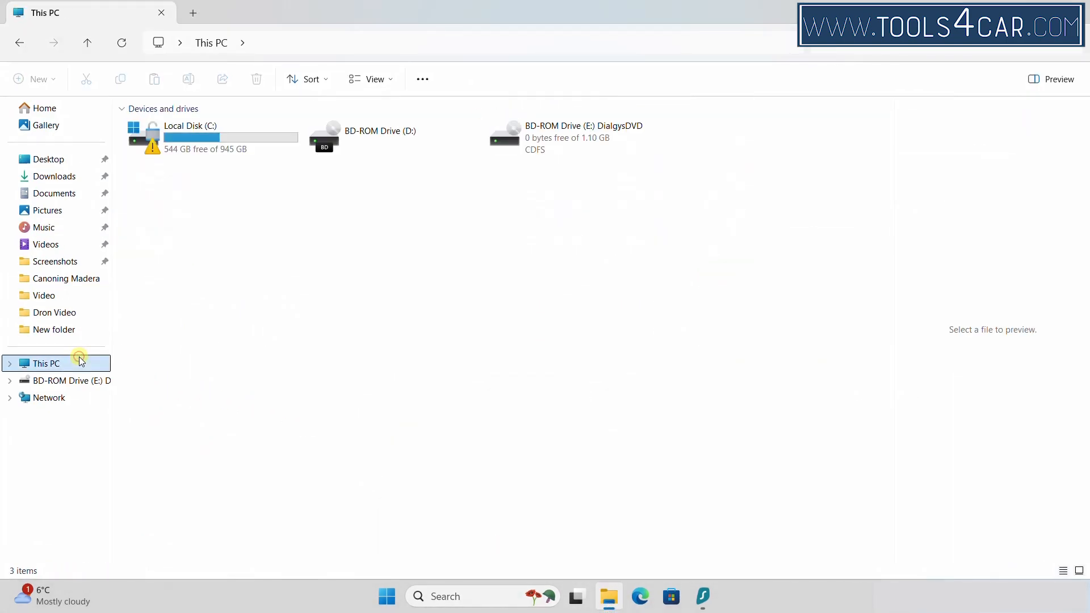
{"action": "right_click", "coordinate": [574, 131]}
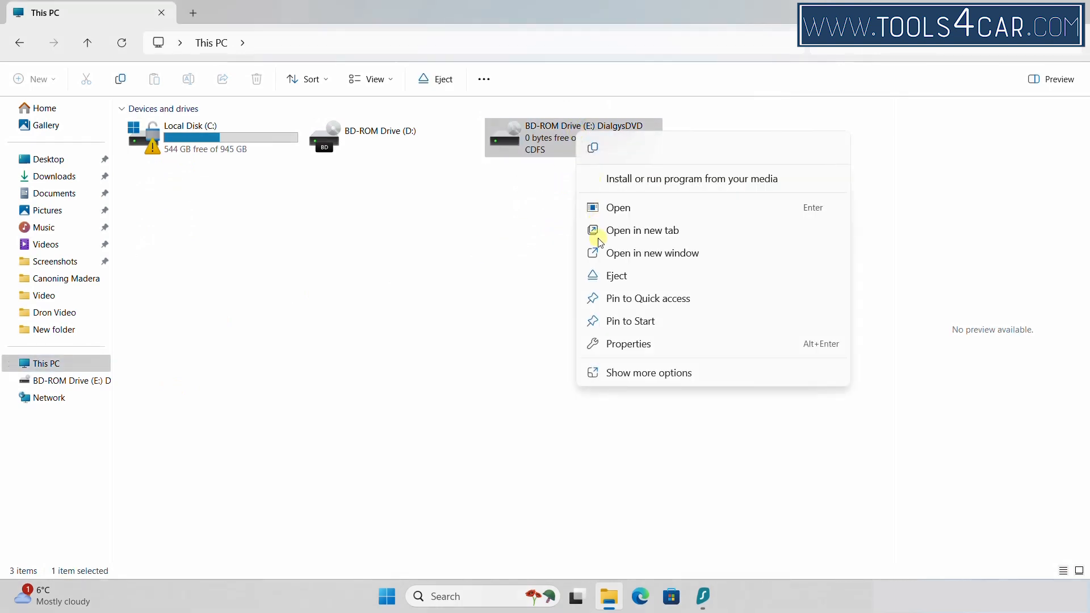
{"action": "left_click", "coordinate": [610, 277]}
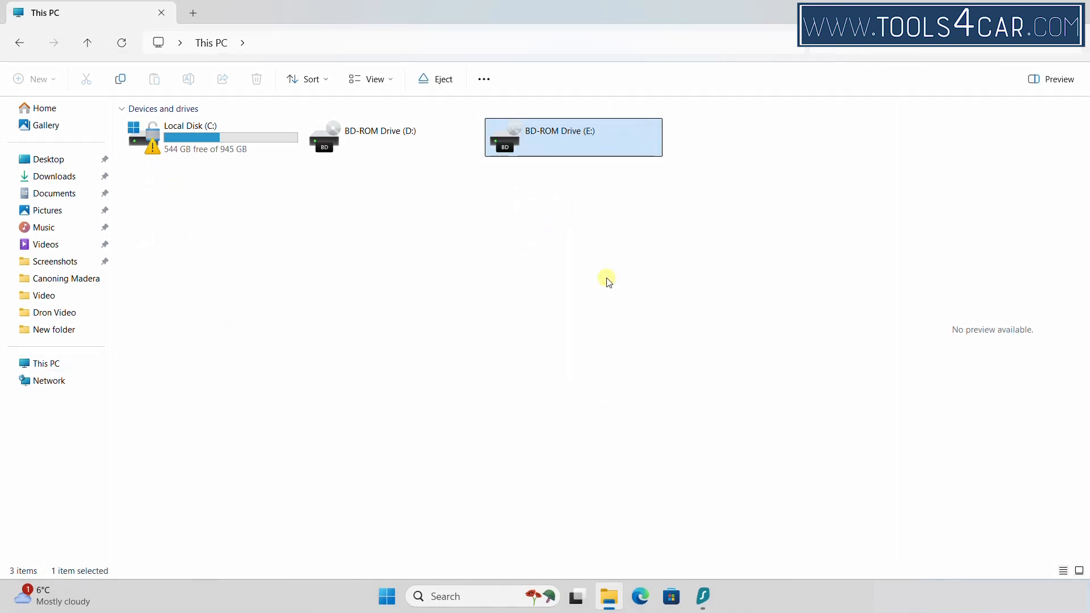
{"action": "left_click", "coordinate": [42, 182]}
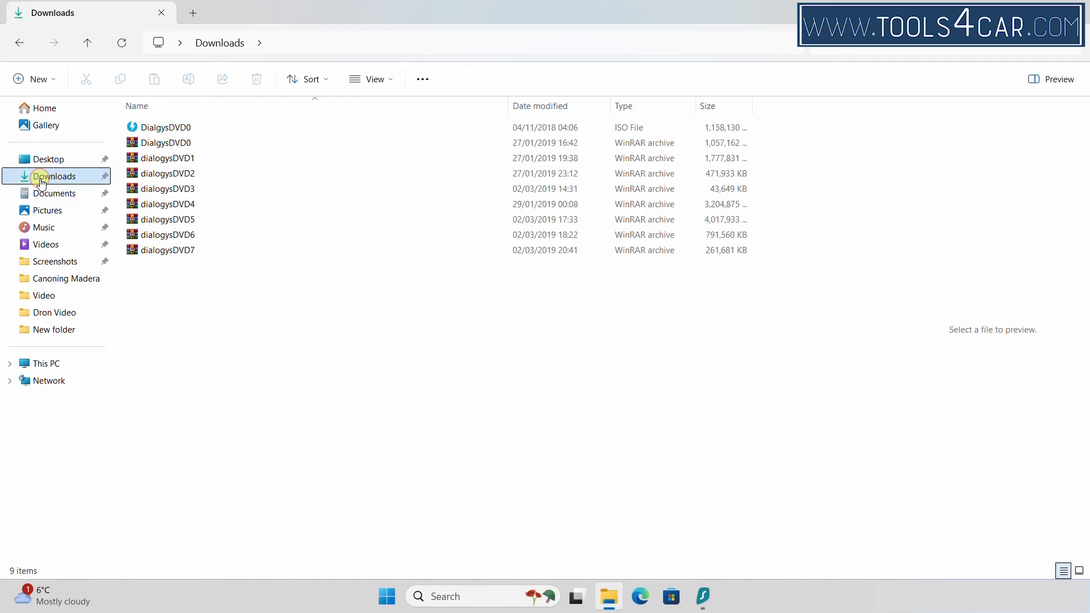
Extract dialogysDVD1.iso with WinRAR Extract Here and mount it as BD-ROM Drive (F:)
{"action": "left_click", "coordinate": [176, 158]}
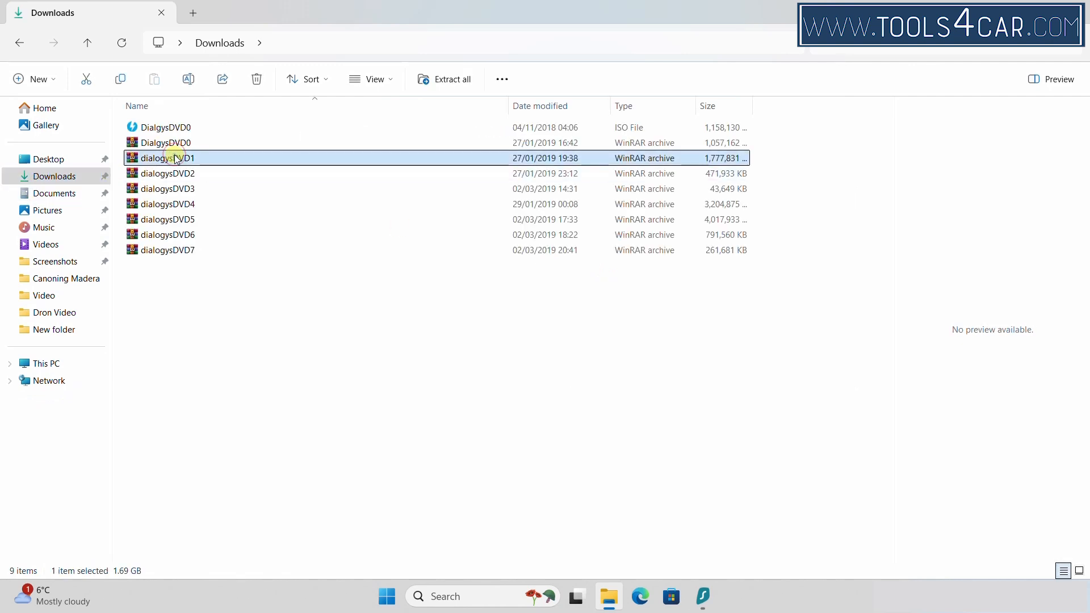
{"action": "right_click", "coordinate": [177, 159]}
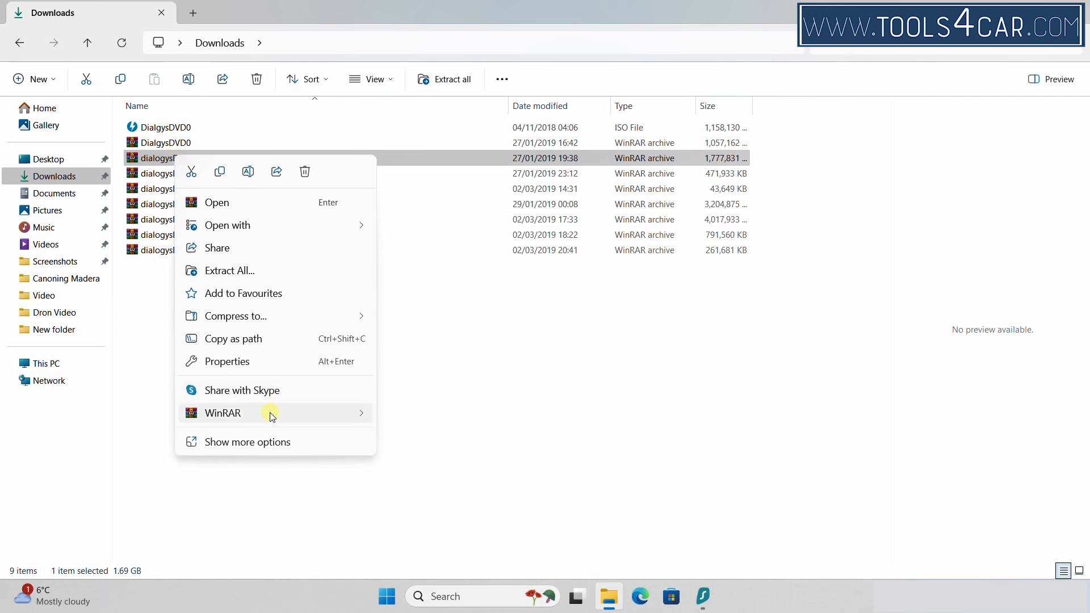
{"action": "mouse_move", "coordinate": [272, 415]}
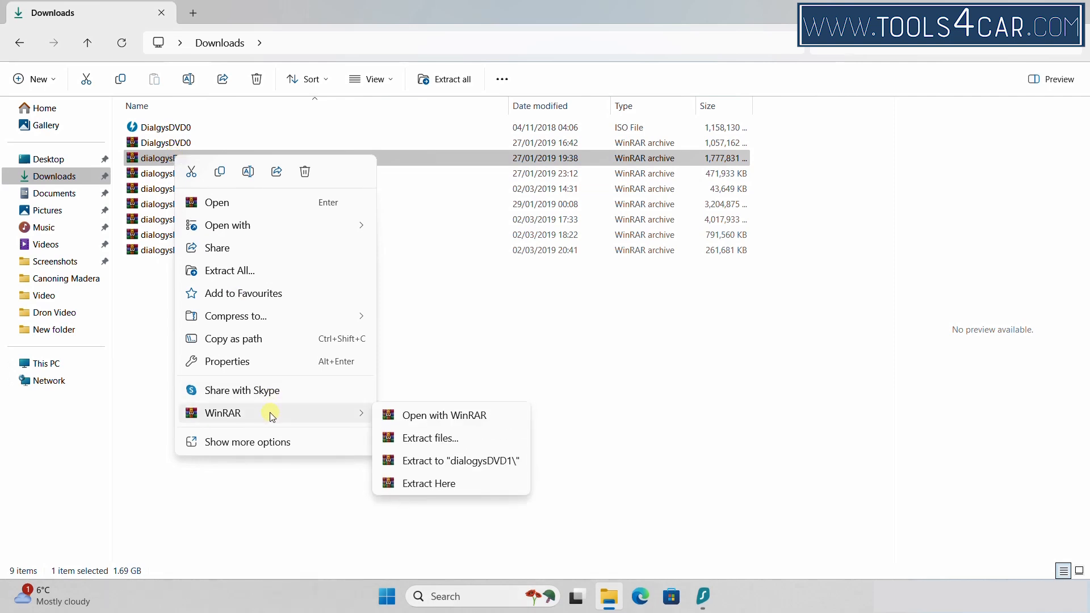
{"action": "left_click", "coordinate": [452, 484]}
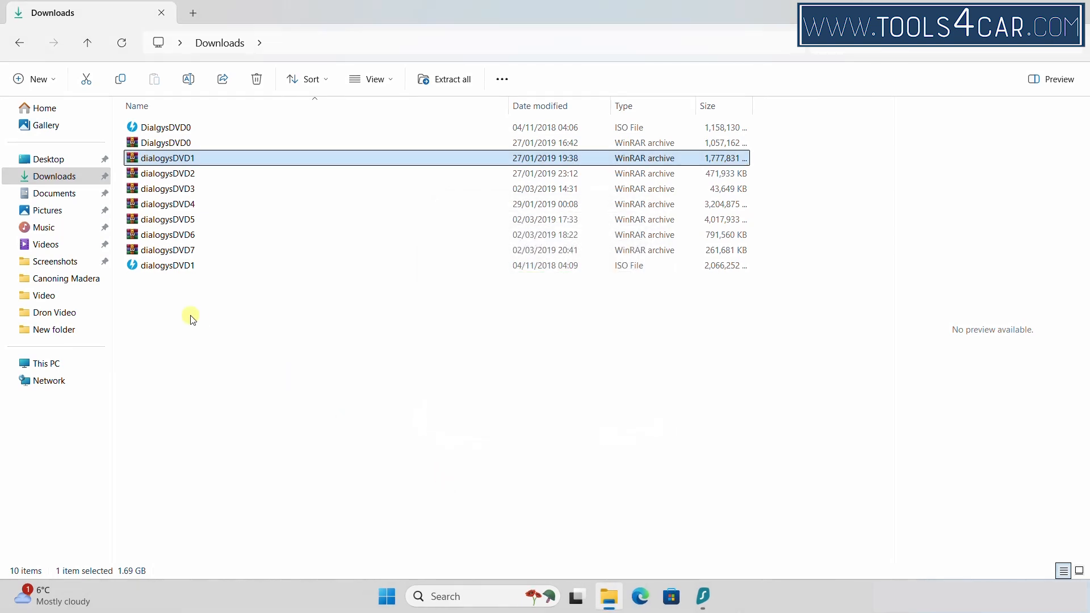
{"action": "left_click", "coordinate": [180, 267]}
{"action": "double_click", "coordinate": [180, 267]}
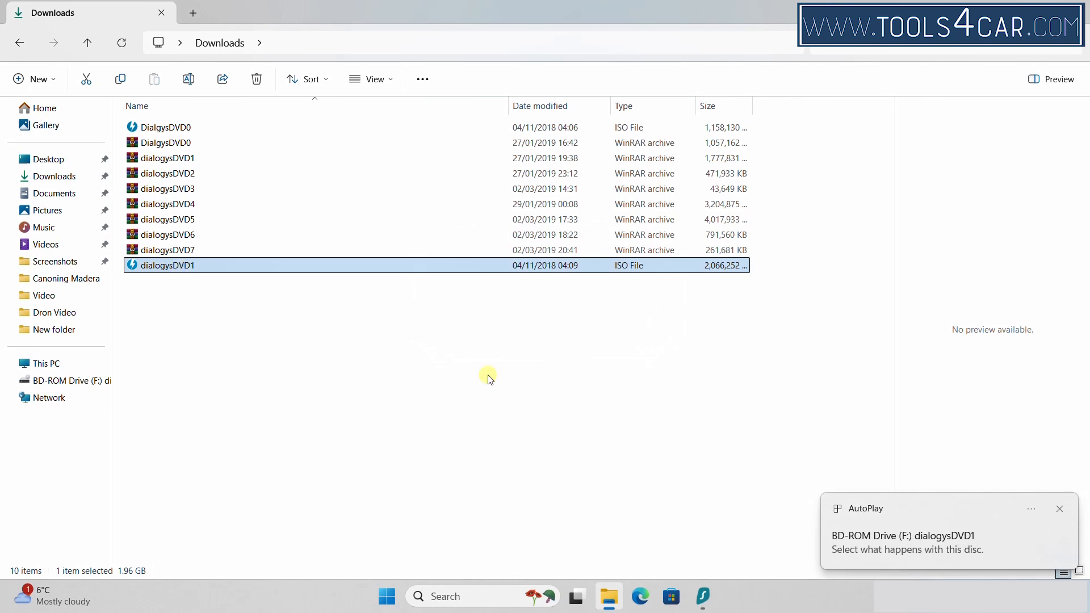
Run InstallLauncher.bat from AutoPlay and install Dialogys DVD1 in English through to Finish
{"action": "left_click", "coordinate": [931, 547]}
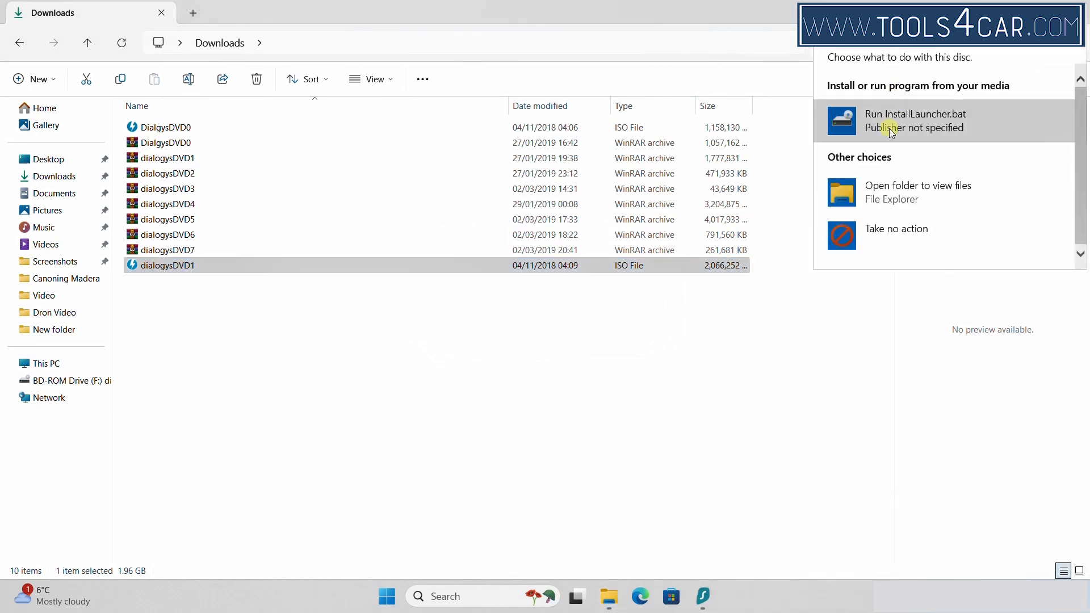
{"action": "left_click", "coordinate": [891, 133]}
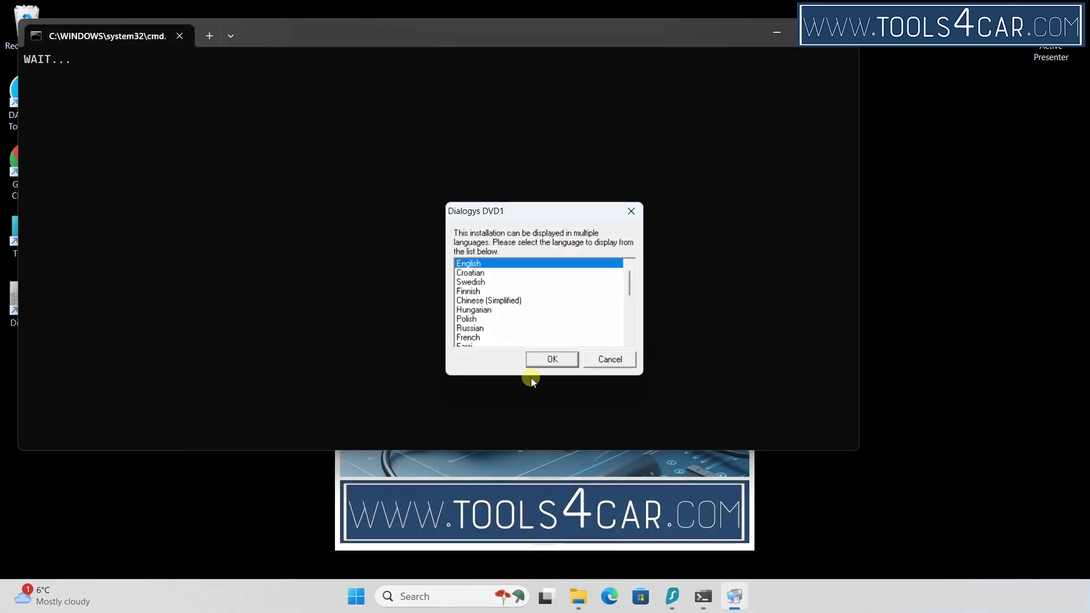
{"action": "left_click", "coordinate": [550, 359]}
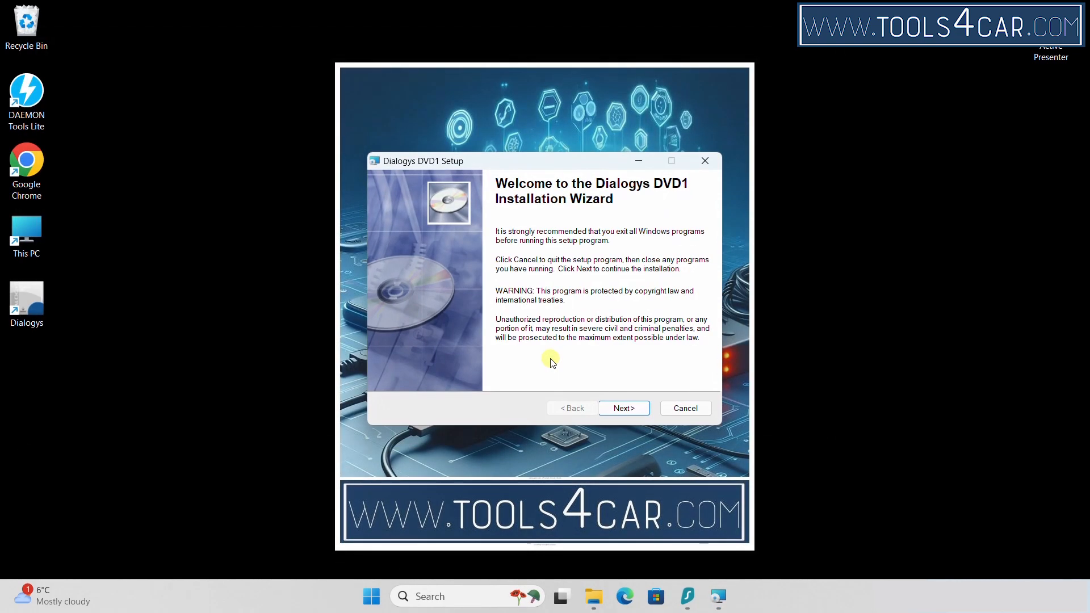
{"action": "left_click", "coordinate": [624, 408]}
{"action": "left_click", "coordinate": [629, 412]}
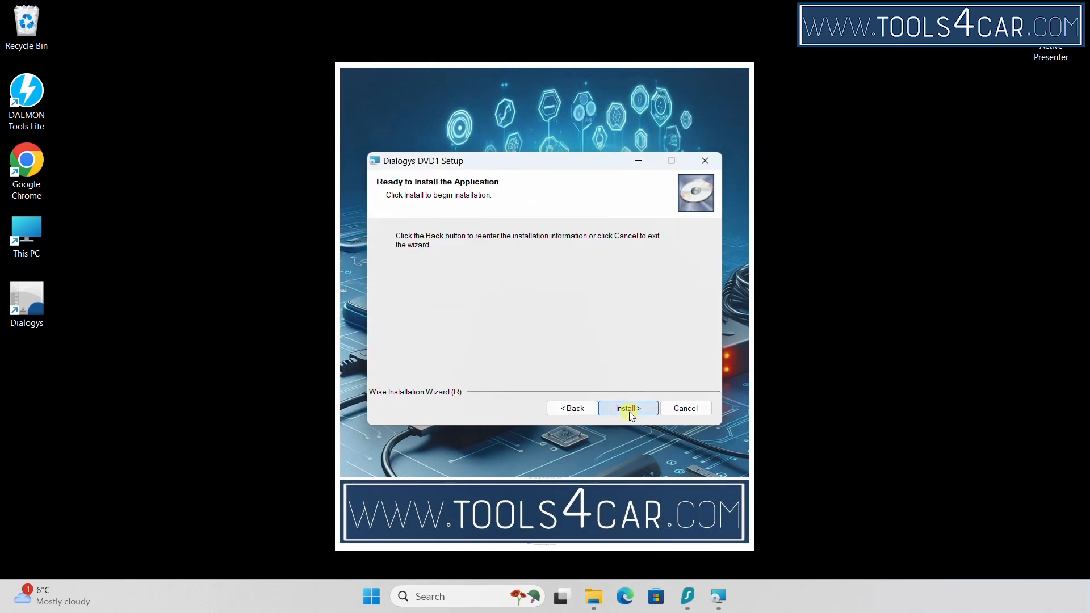
{"action": "left_click", "coordinate": [629, 412]}
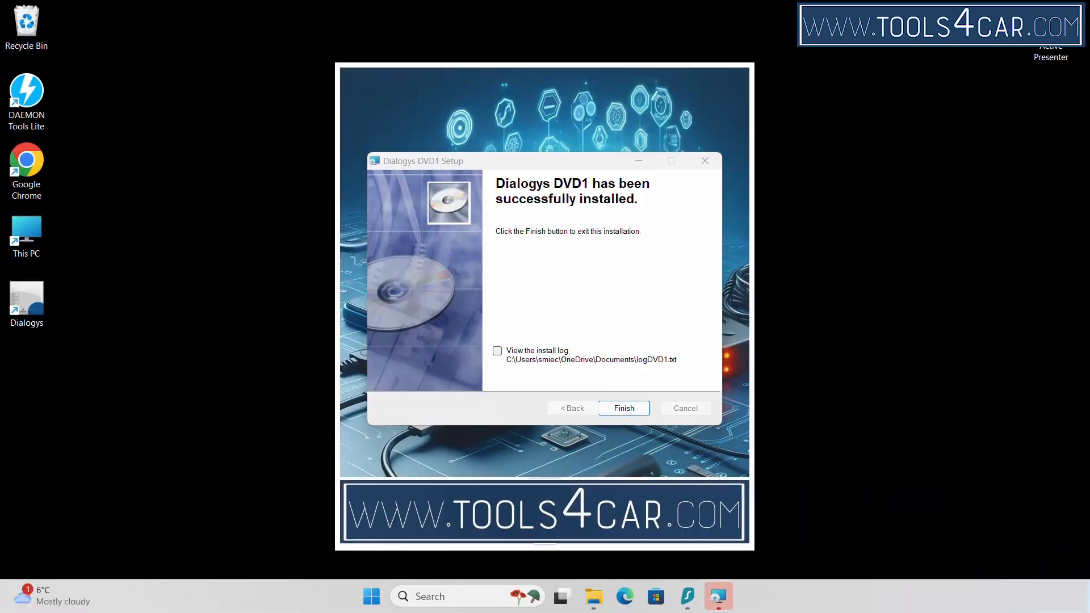
{"action": "left_click", "coordinate": [624, 408]}
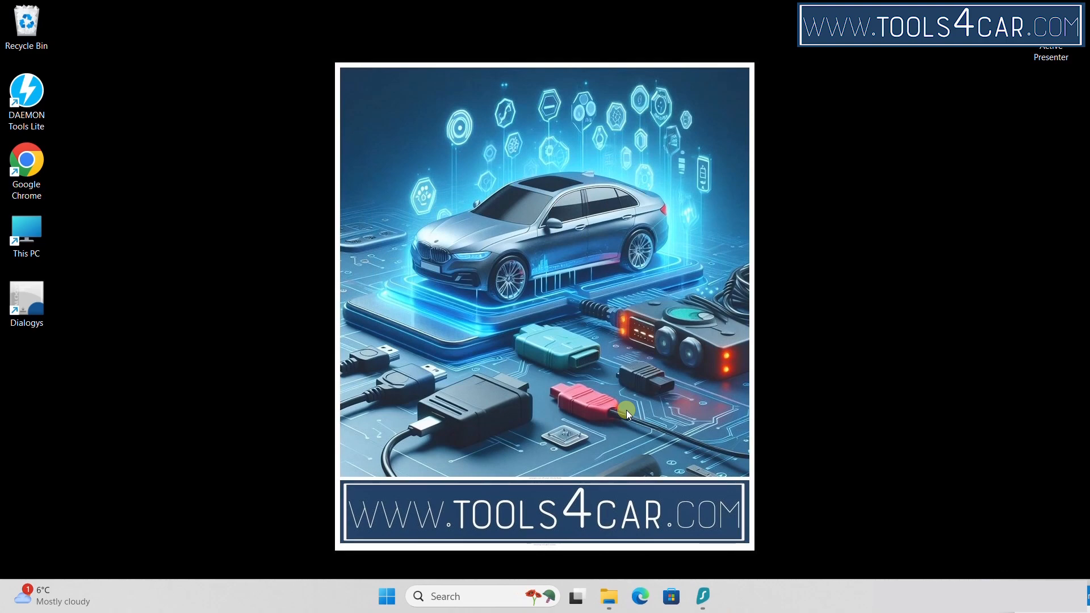
Eject the dialogysDVD1 disc from BD-ROM Drive (F:) and minimize File Explorer
{"action": "left_click", "coordinate": [610, 593]}
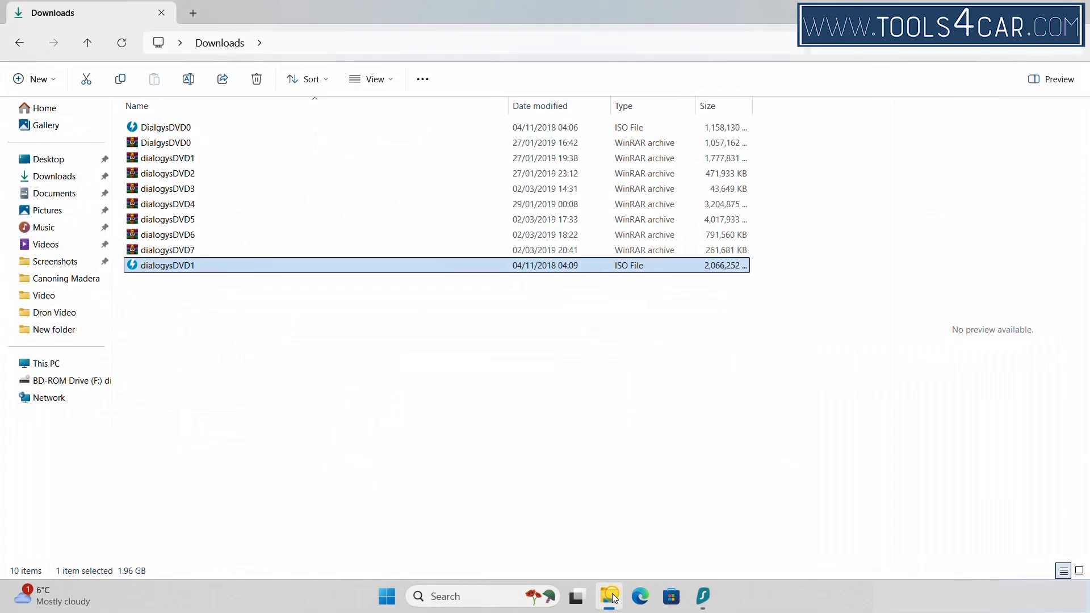
{"action": "left_click", "coordinate": [44, 365]}
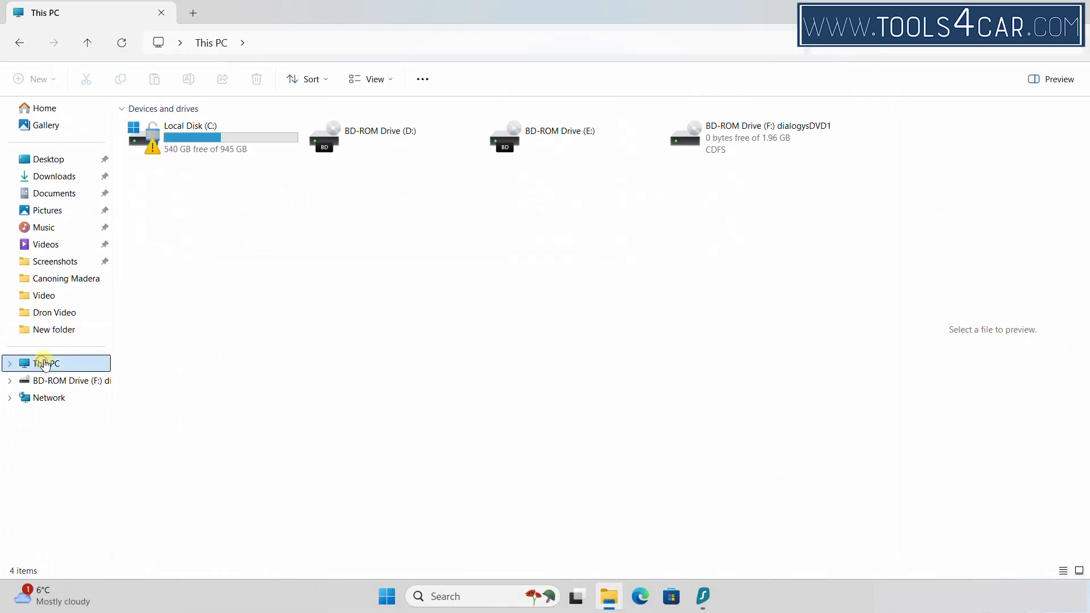
{"action": "left_click", "coordinate": [707, 145]}
{"action": "right_click", "coordinate": [708, 144]}
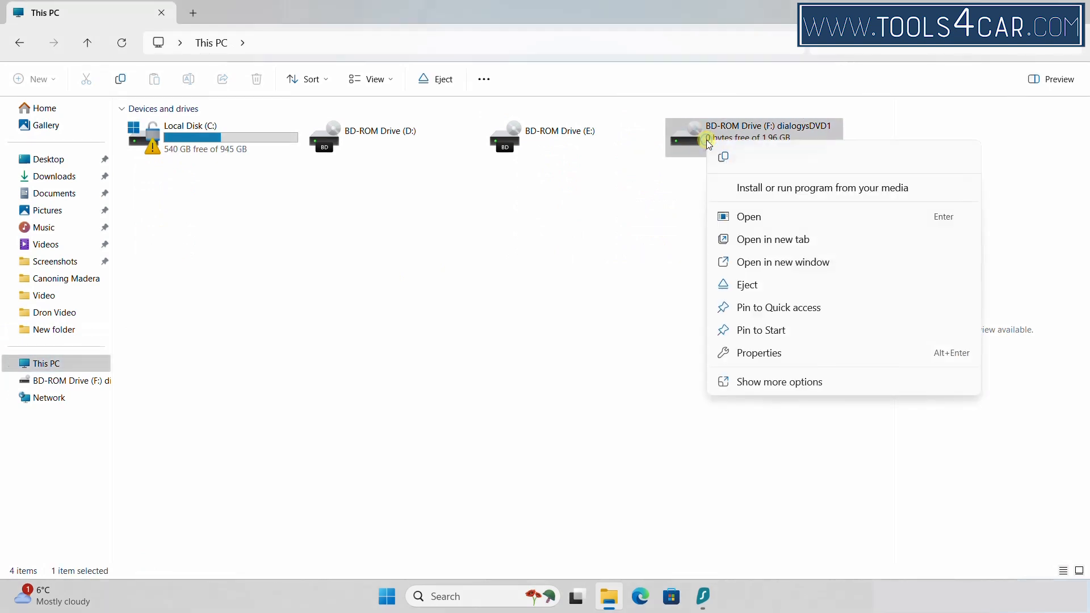
{"action": "left_click", "coordinate": [748, 285]}
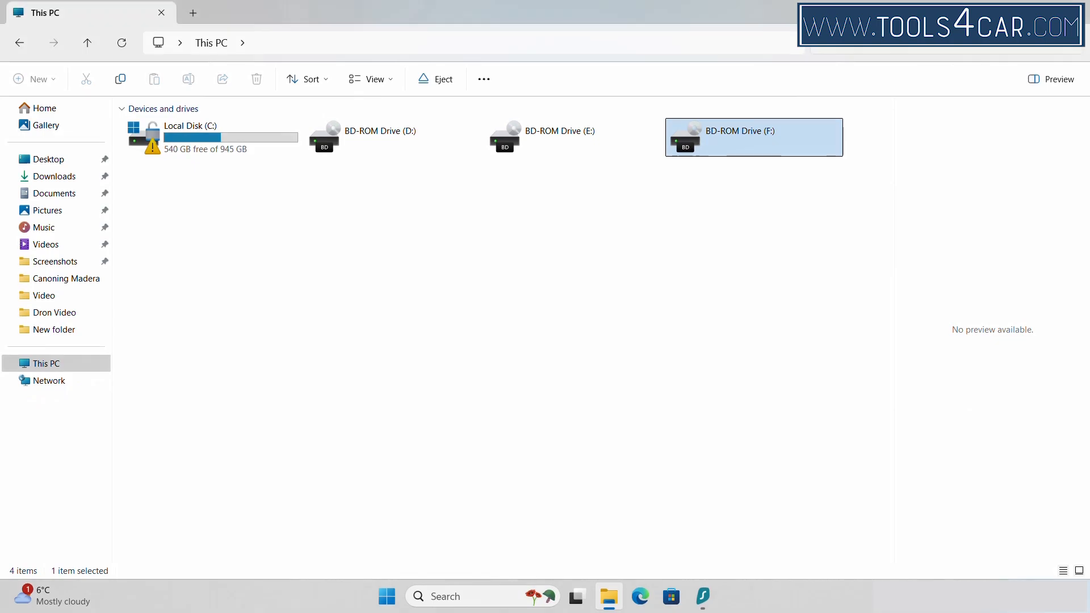
{"action": "left_click", "coordinate": [610, 597]}
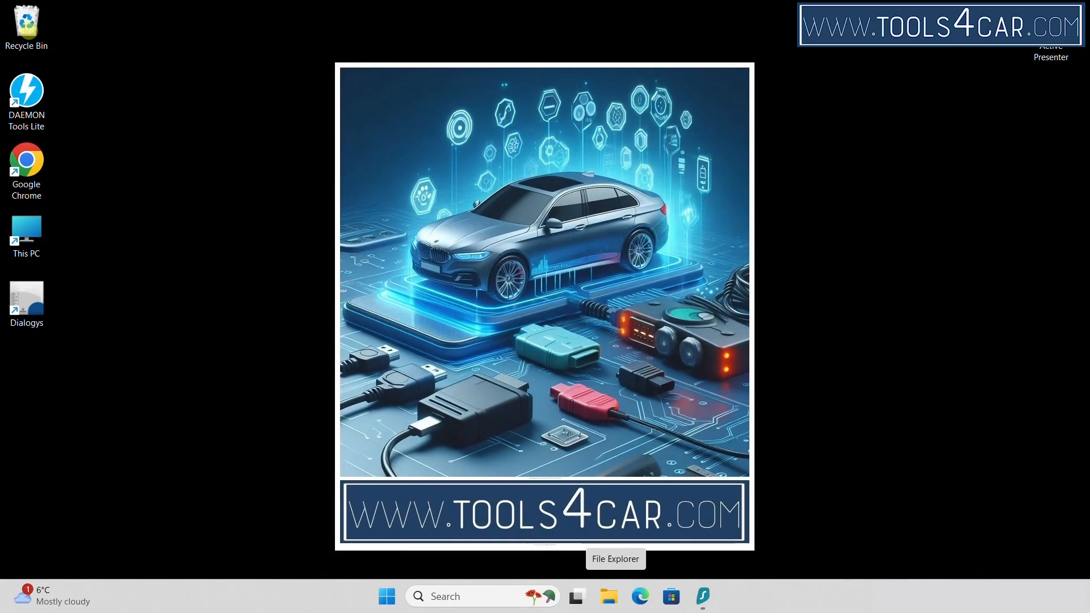
Extract the dialogysDVD2 archive into Downloads using WinRAR Extract Here
{"action": "left_click", "coordinate": [612, 599]}
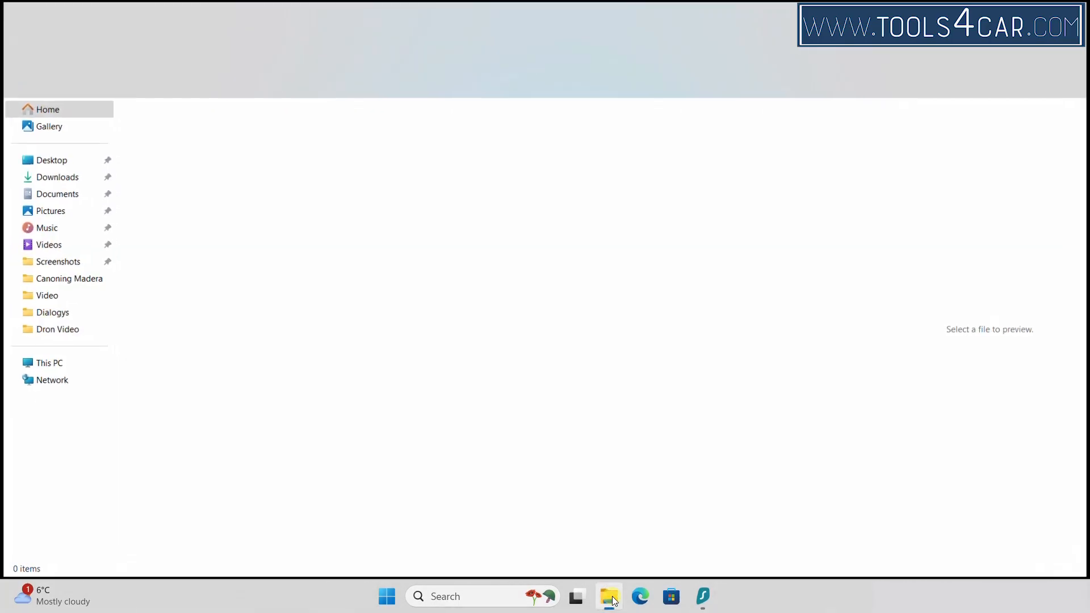
{"action": "left_click", "coordinate": [60, 179]}
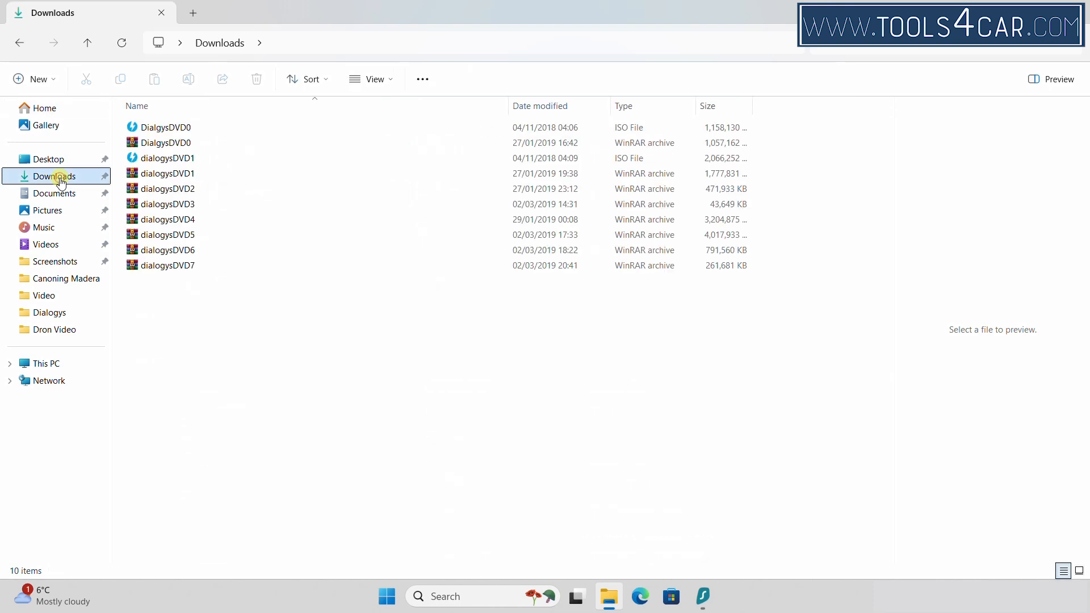
{"action": "left_click", "coordinate": [161, 196]}
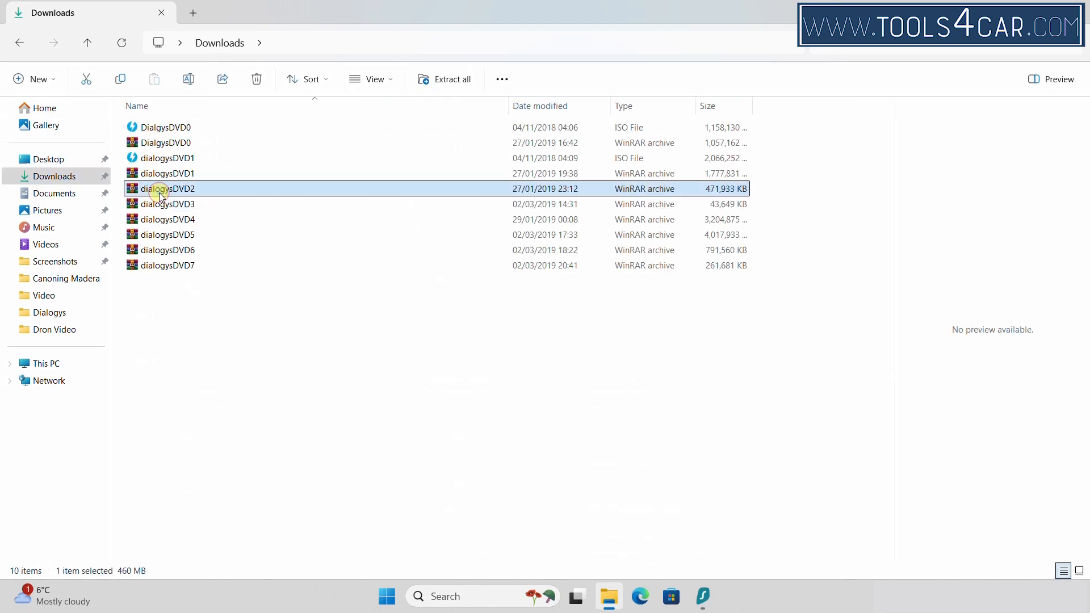
{"action": "right_click", "coordinate": [162, 196]}
{"action": "mouse_move", "coordinate": [268, 453]}
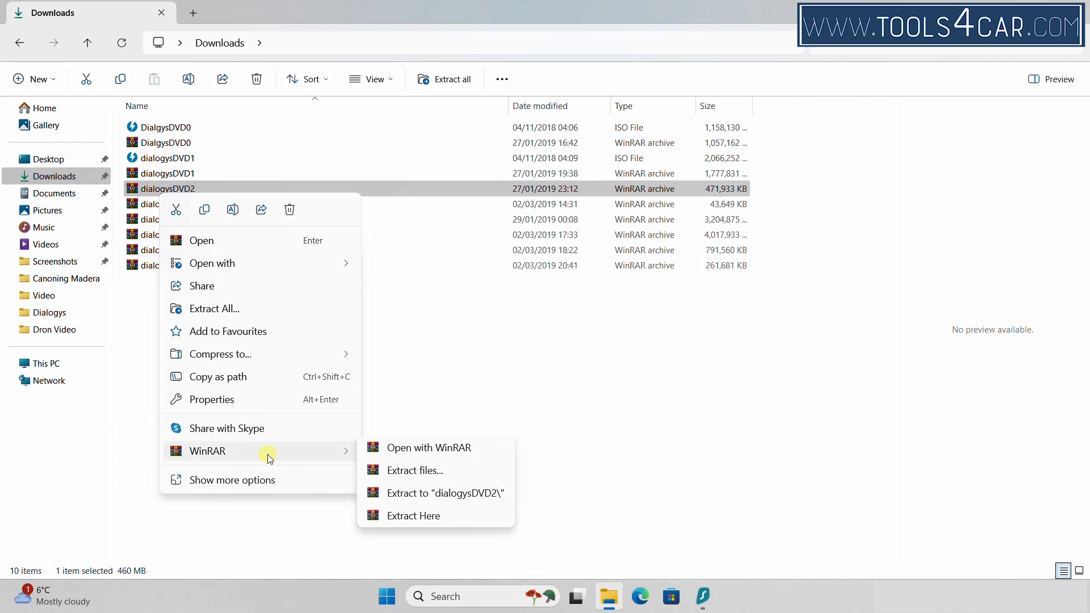
{"action": "left_click", "coordinate": [433, 521]}
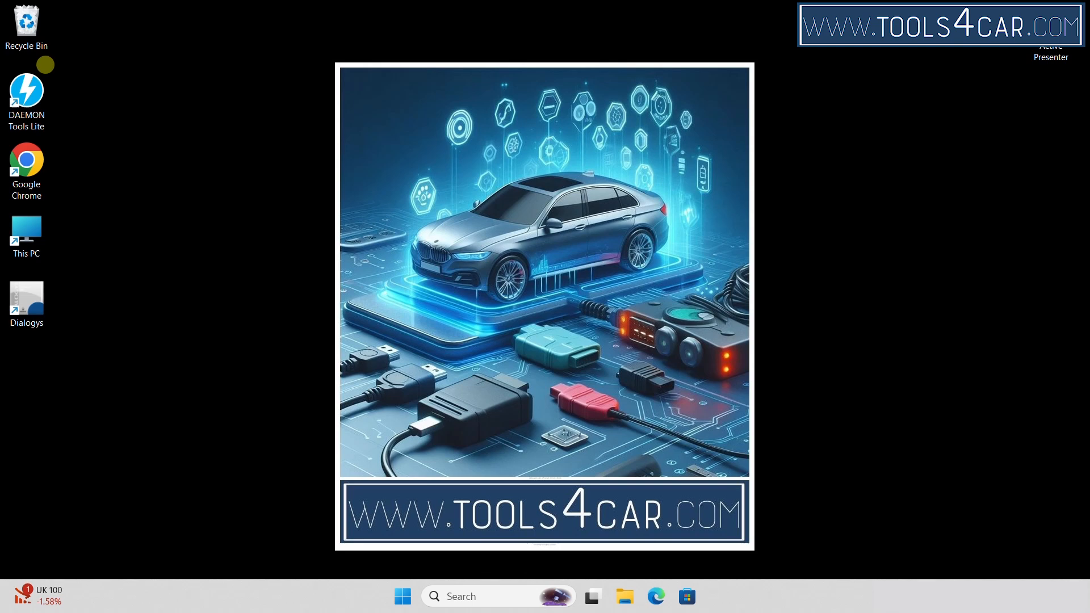
Enable 'Run this program as an administrator' in the Dialogys shortcut's Compatibility properties
{"action": "right_click", "coordinate": [26, 308]}
{"action": "left_click", "coordinate": [143, 499]}
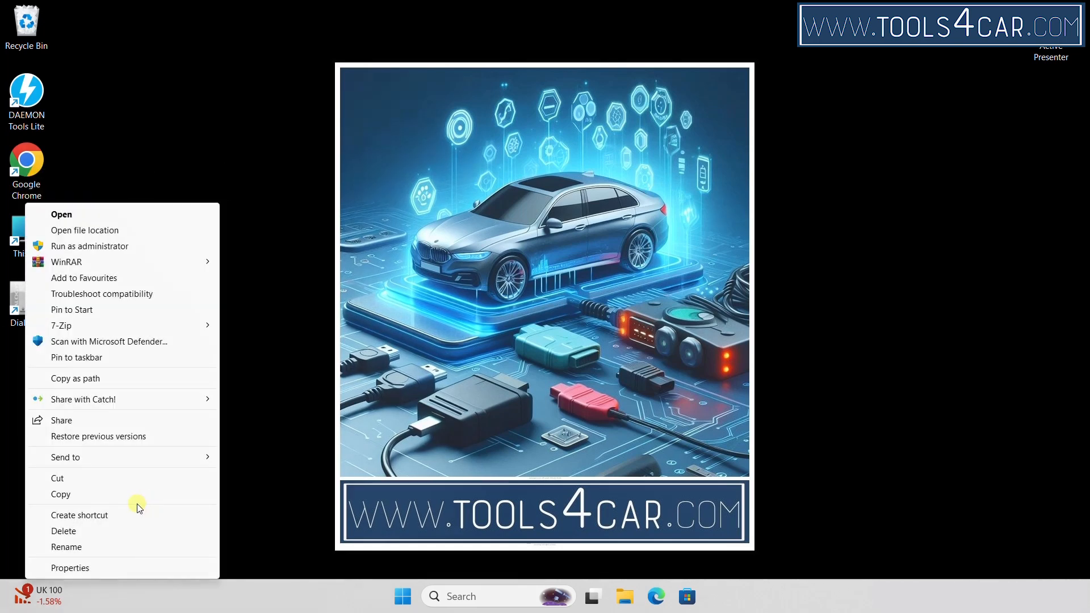
{"action": "left_click", "coordinate": [70, 567]}
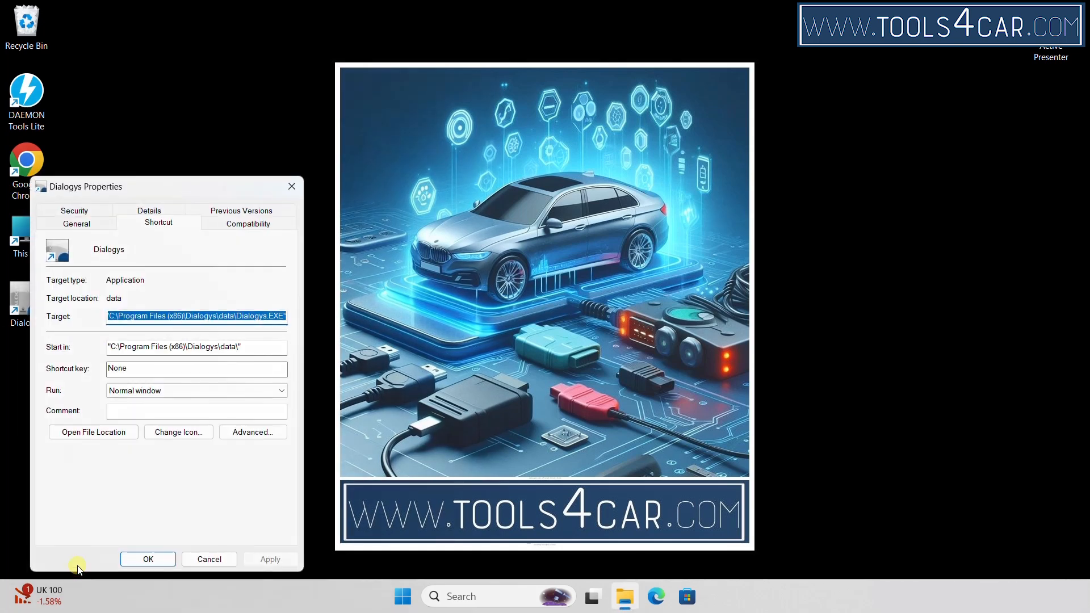
{"action": "left_click", "coordinate": [265, 227]}
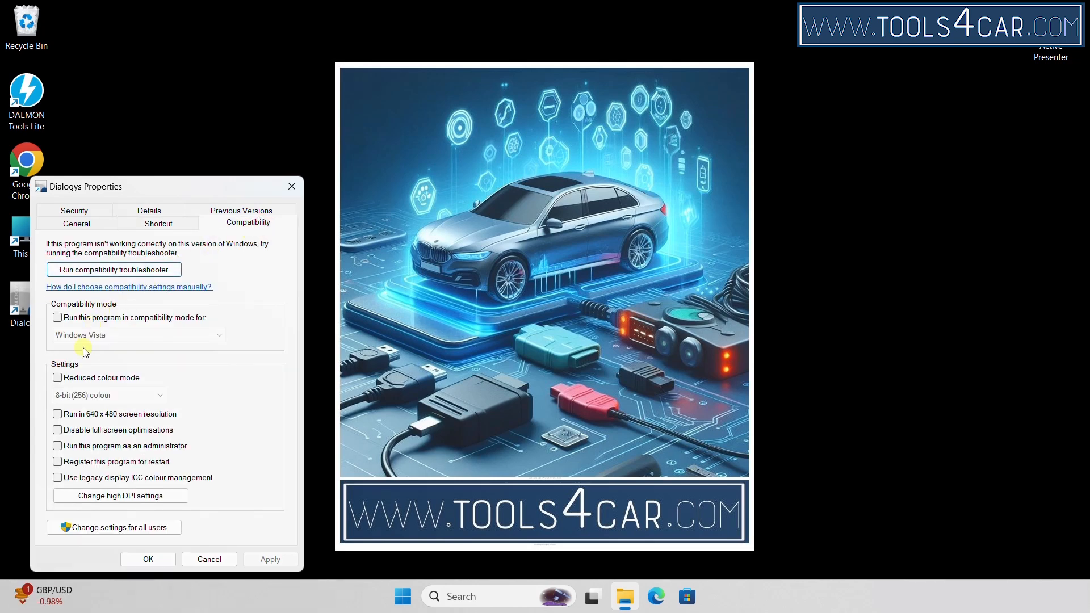
{"action": "left_click", "coordinate": [58, 446]}
{"action": "left_click", "coordinate": [149, 559]}
{"action": "left_click", "coordinate": [22, 300]}
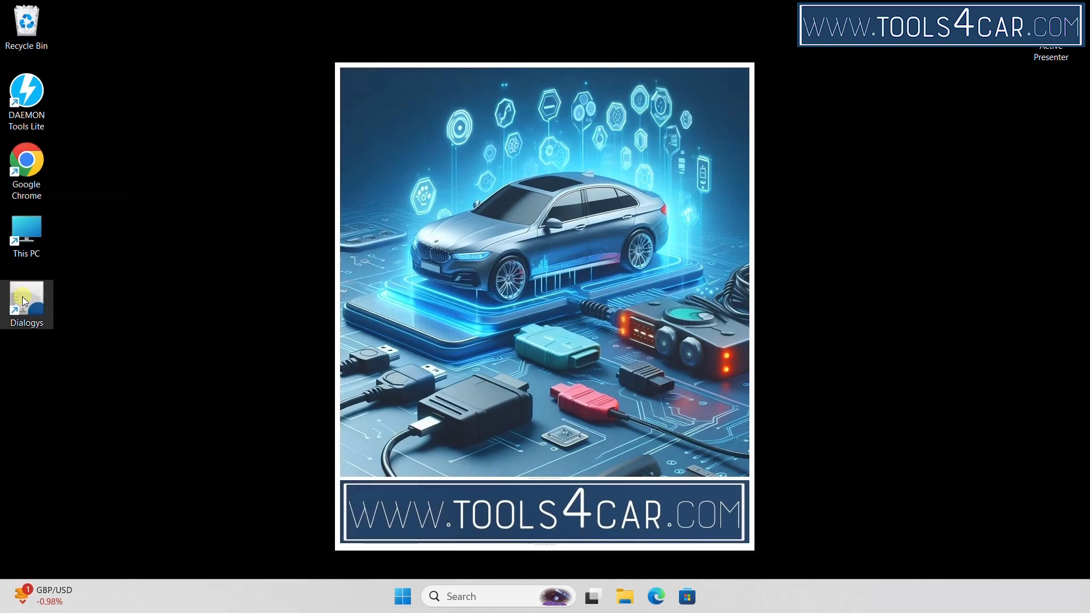
Launch Dialogys and select RENAULT Standard range, Clio IV, vehicle type BHAJ
{"action": "double_click", "coordinate": [23, 299]}
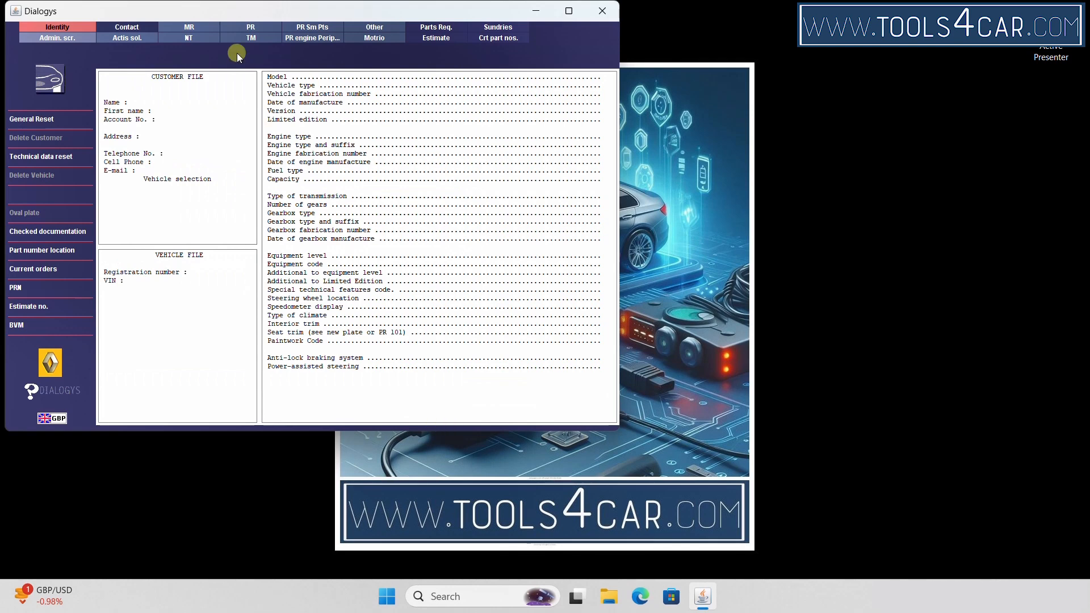
{"action": "left_click", "coordinate": [190, 26]}
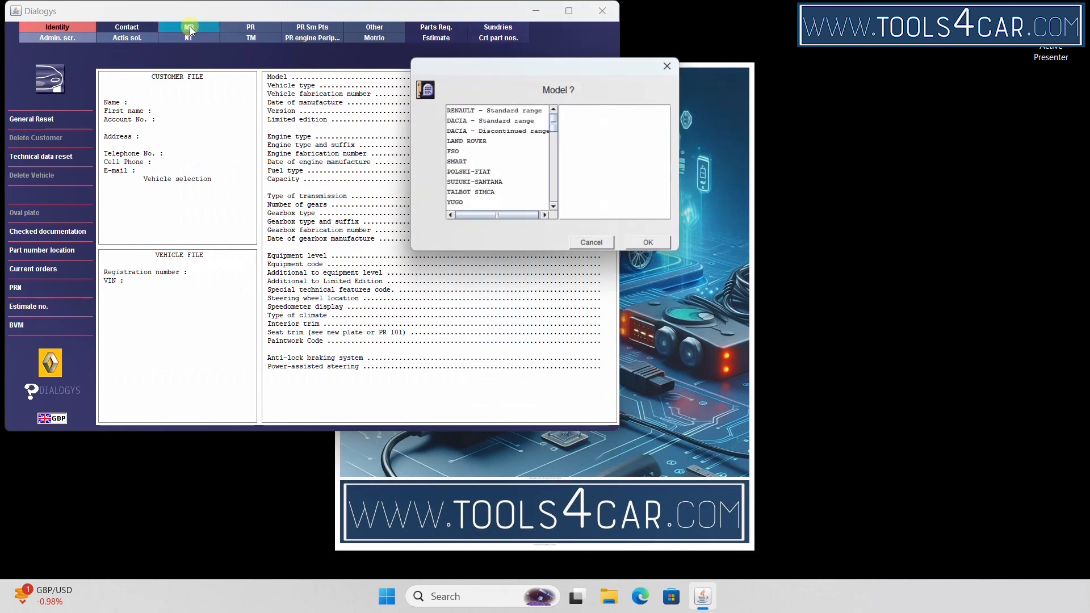
{"action": "left_click", "coordinate": [495, 112]}
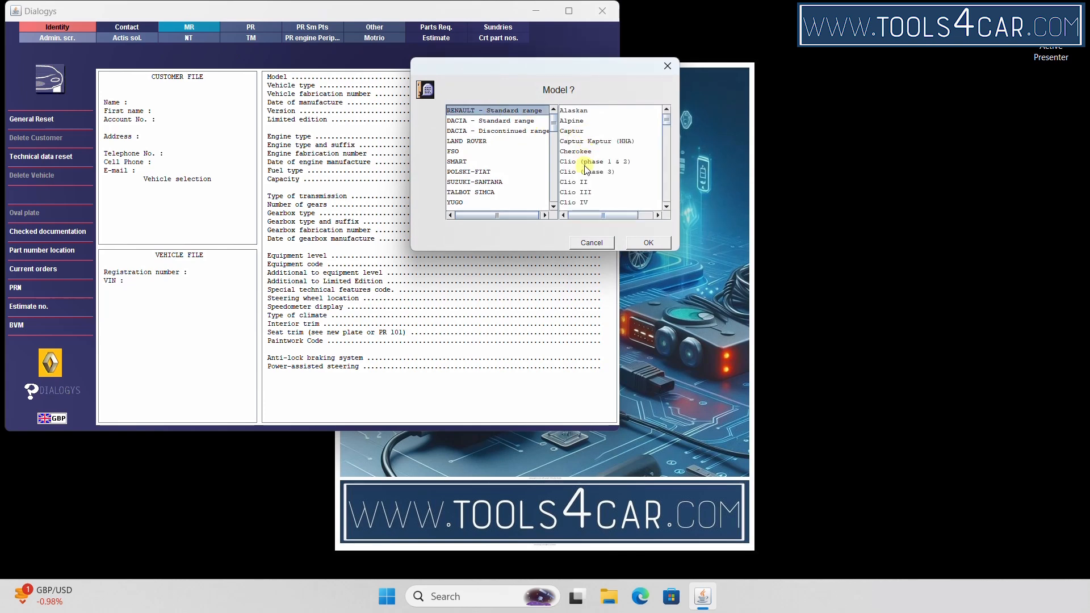
{"action": "double_click", "coordinate": [580, 202]}
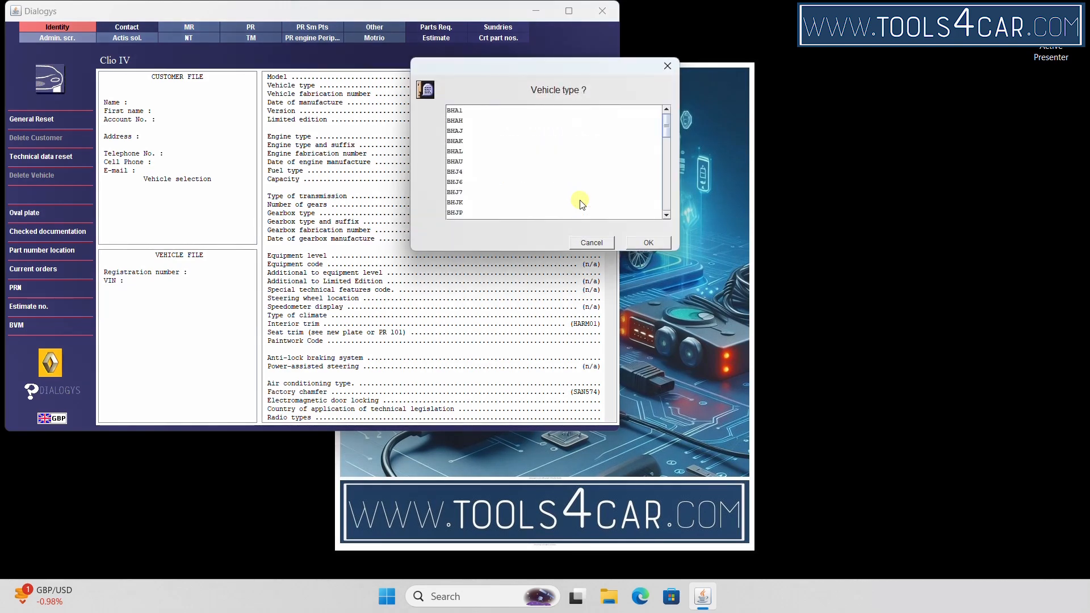
{"action": "left_click", "coordinate": [478, 131]}
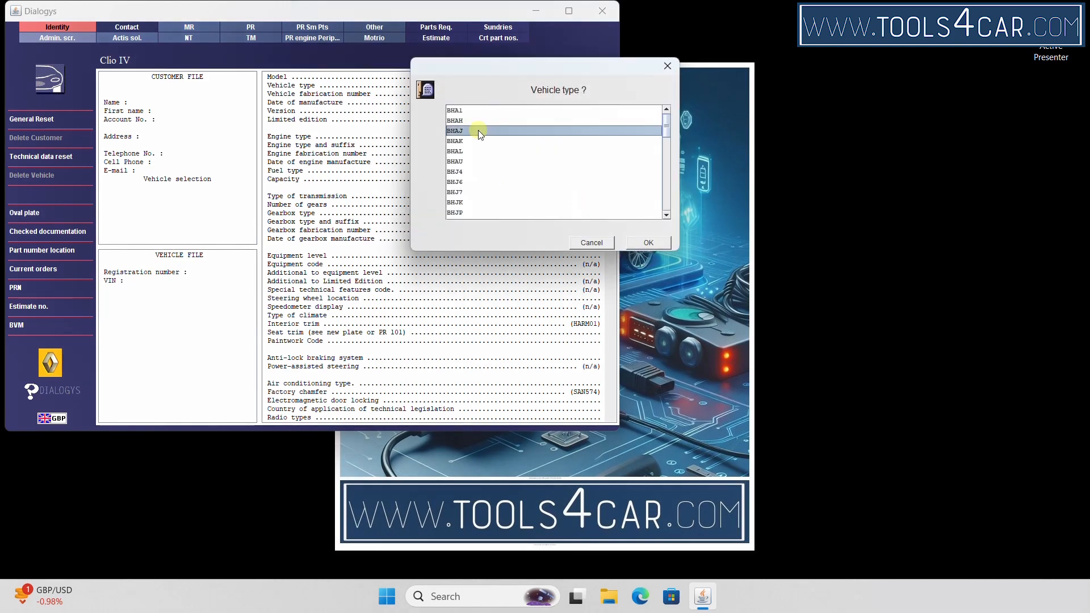
{"action": "left_click", "coordinate": [652, 243]}
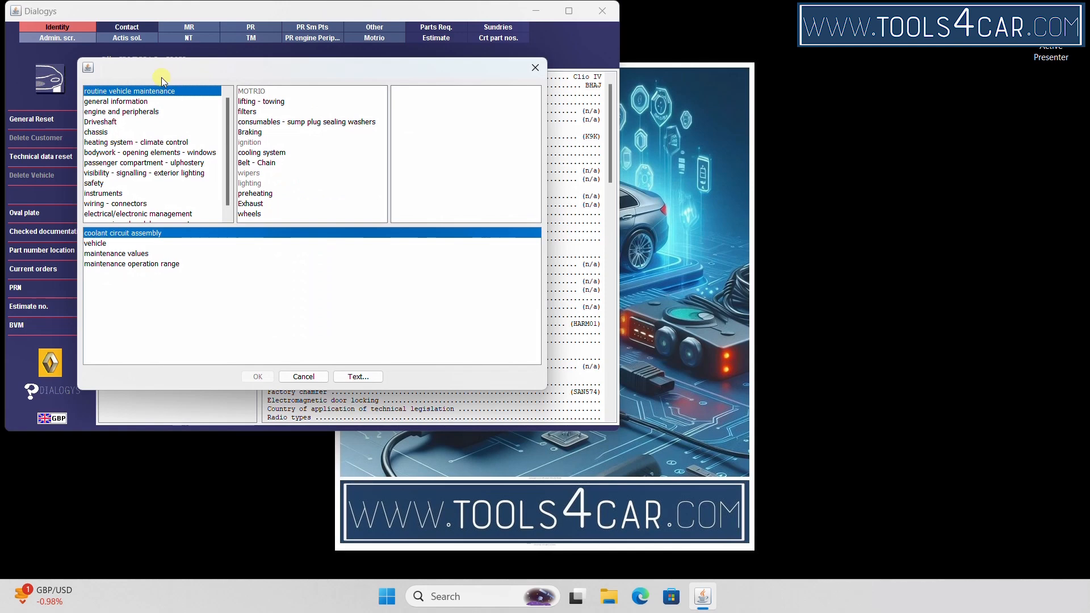
Go to Braking > rear braking > rear brake disc and open MR 463 Removal - Refitting
{"action": "left_click", "coordinate": [255, 133]}
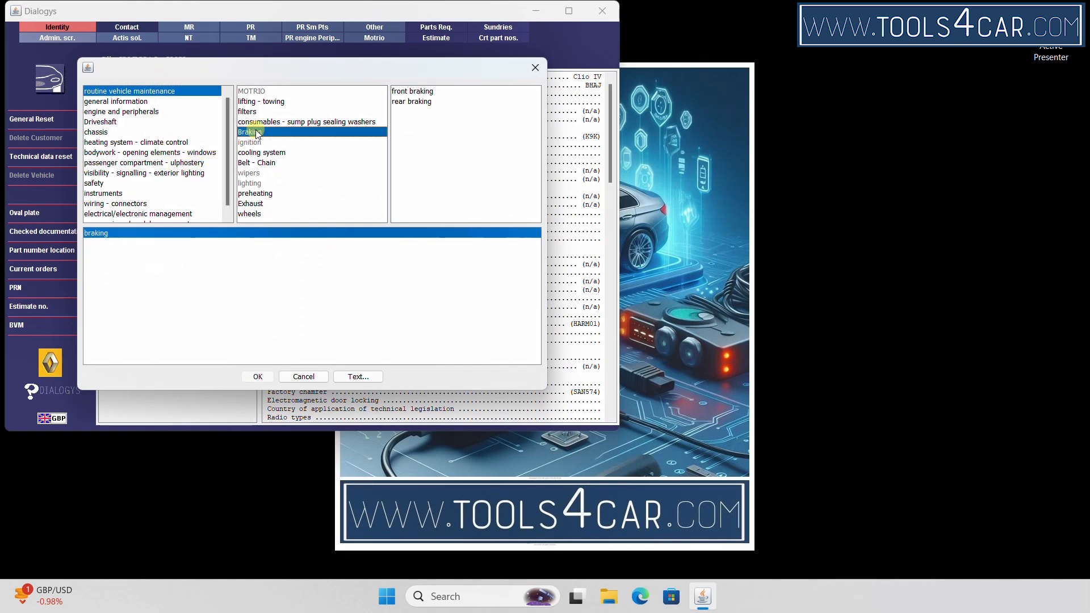
{"action": "left_click", "coordinate": [415, 102]}
{"action": "left_click", "coordinate": [111, 235]}
{"action": "double_click", "coordinate": [112, 233]}
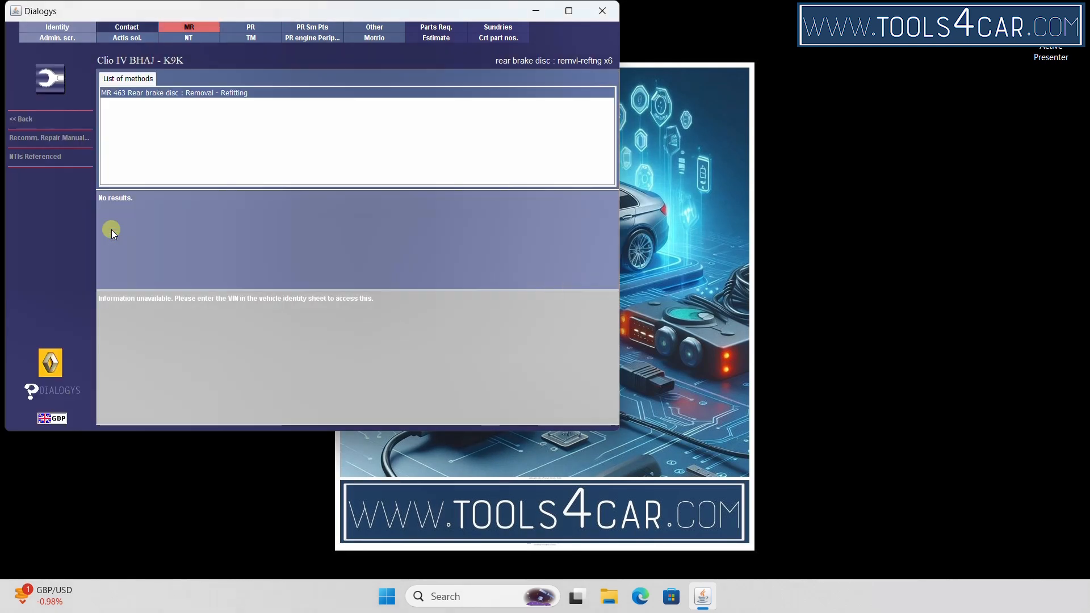
{"action": "double_click", "coordinate": [240, 90]}
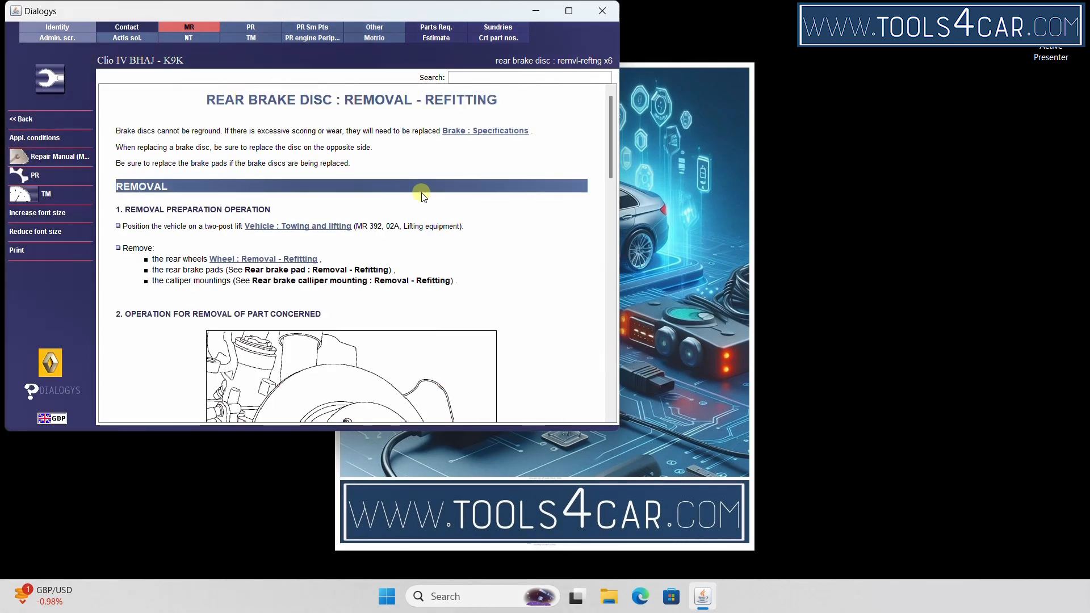
{"action": "scroll", "coordinate": [440, 202], "scroll_direction": "down", "scroll_amount": 3}
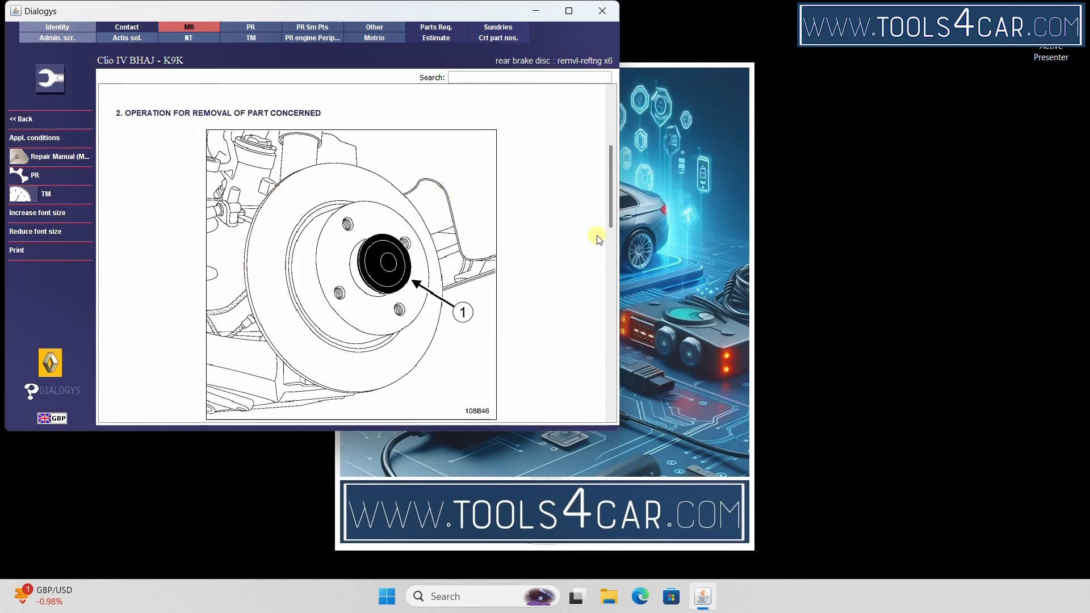
{"action": "left_click_drag", "start_coordinate": [609, 207], "coordinate": [627, 115]}
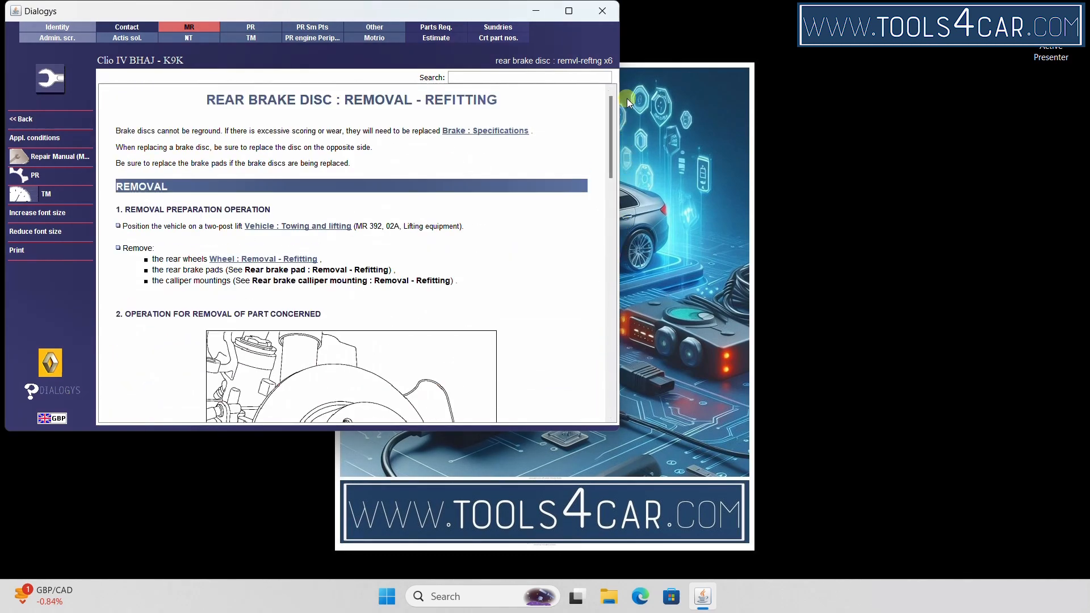